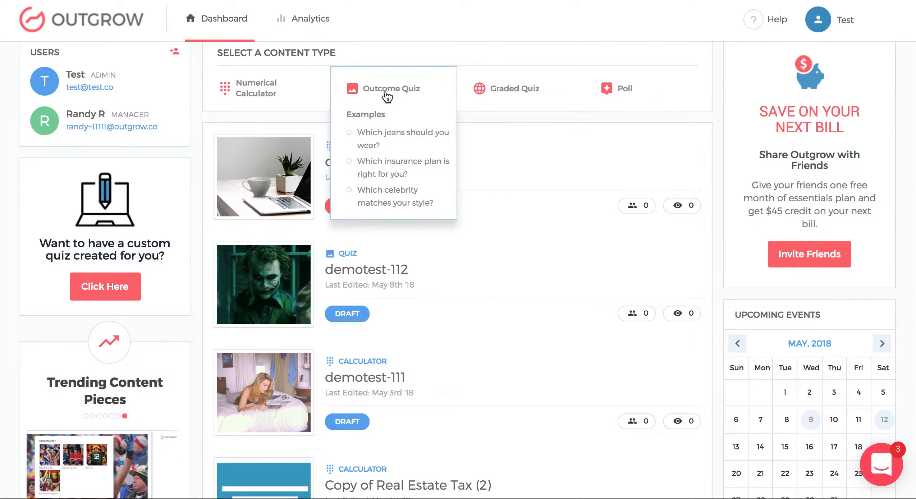
View the example topics offered for the Graded Quiz and Poll content types
{"action": "mouse_move", "coordinate": [515, 95]}
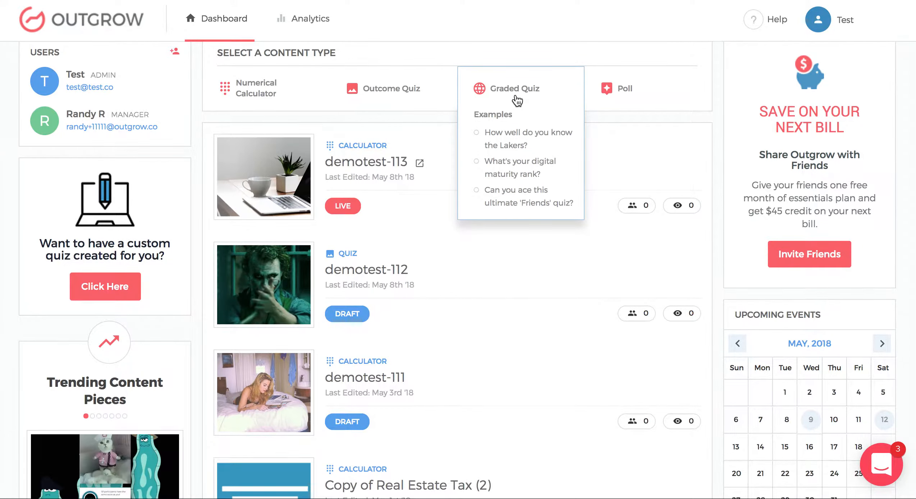
{"action": "mouse_move", "coordinate": [651, 97]}
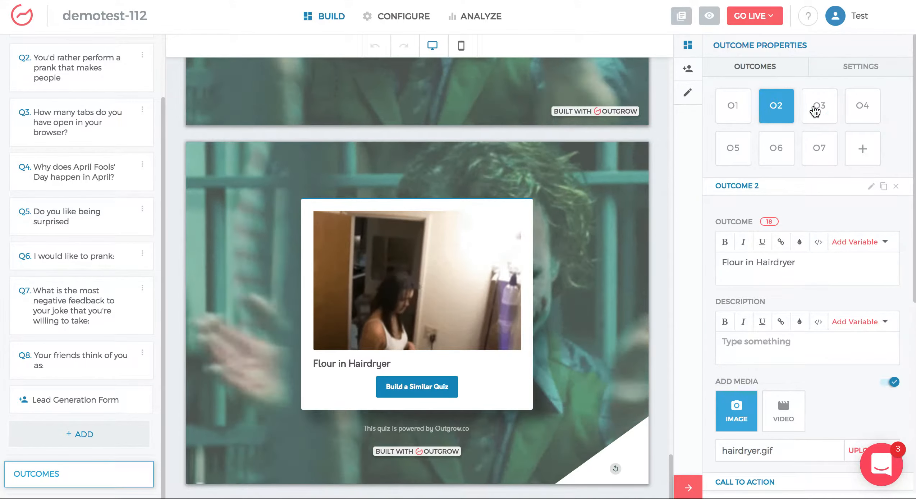
View outcome 3 of the prank quiz and examine which outcomes each answer option of question 8 is mapped to
{"action": "left_click", "coordinate": [815, 110]}
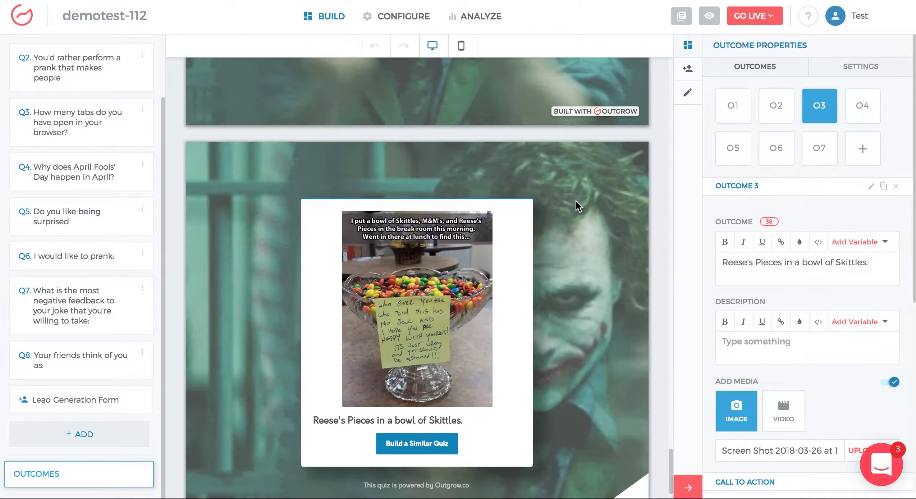
{"action": "scroll", "coordinate": [576, 201], "scroll_direction": "up", "scroll_amount": 5}
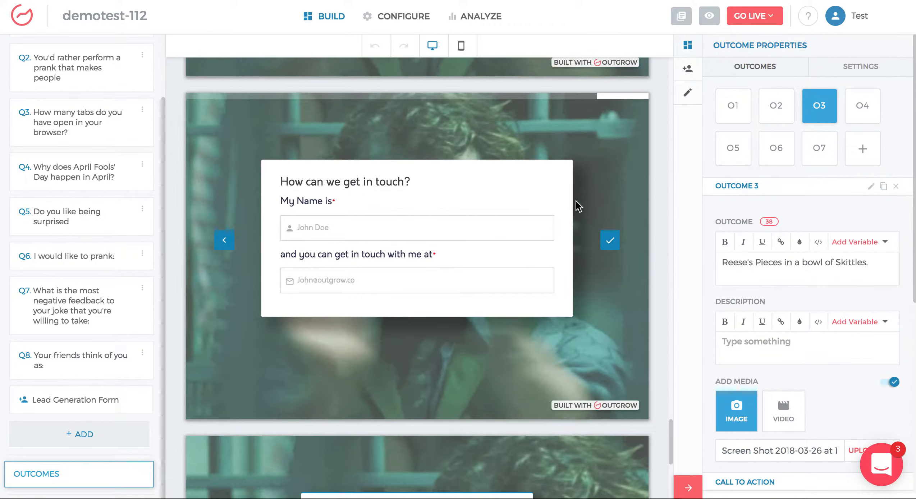
{"action": "scroll", "coordinate": [576, 201], "scroll_direction": "up", "scroll_amount": 6}
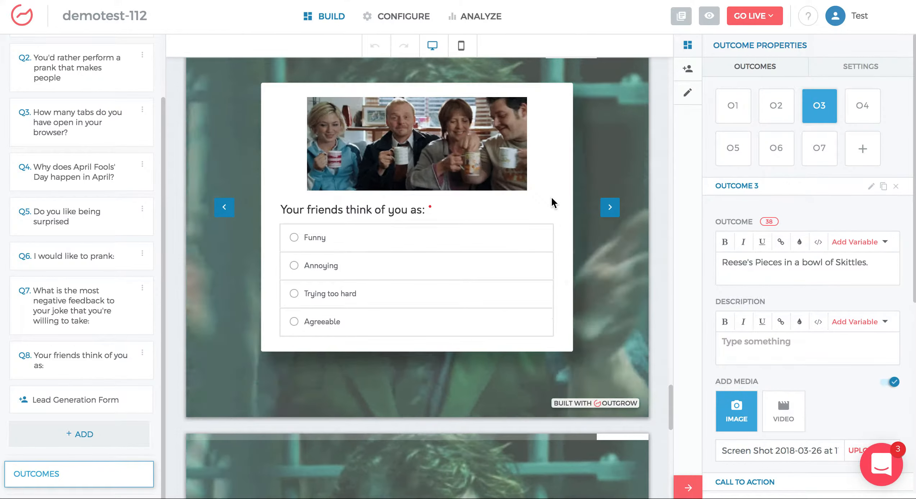
{"action": "left_click", "coordinate": [552, 198]}
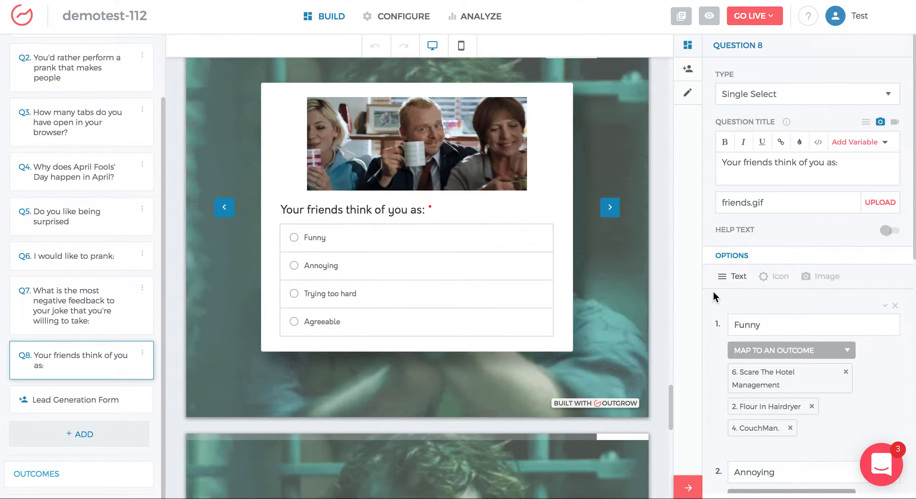
{"action": "scroll", "coordinate": [794, 291], "scroll_direction": "down", "scroll_amount": 3}
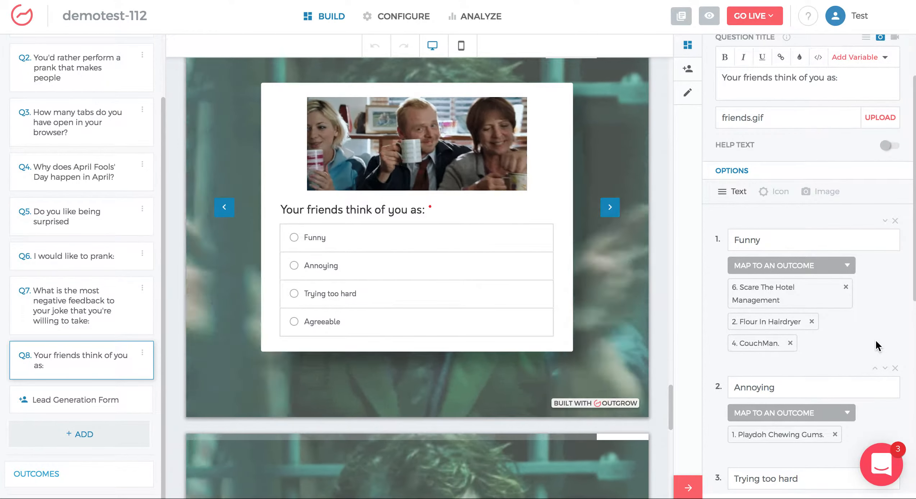
{"action": "scroll", "coordinate": [875, 340], "scroll_direction": "down", "scroll_amount": 3}
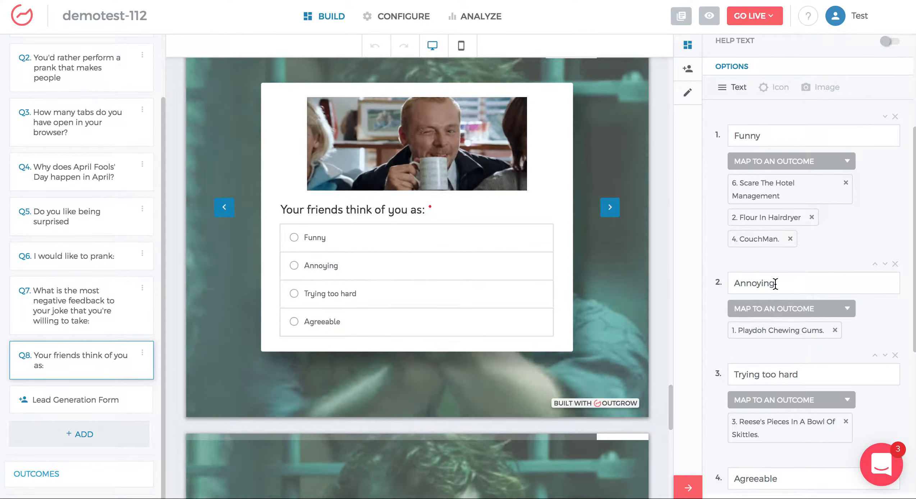
{"action": "scroll", "coordinate": [871, 344], "scroll_direction": "down", "scroll_amount": 2}
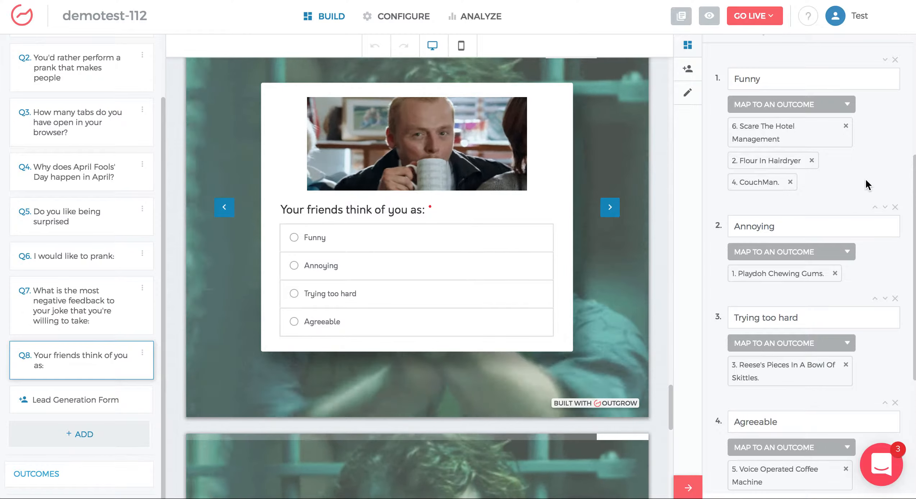
Replace the outcome mapped to question 8's "Annoying" option with CouchMan
{"action": "left_click", "coordinate": [834, 274]}
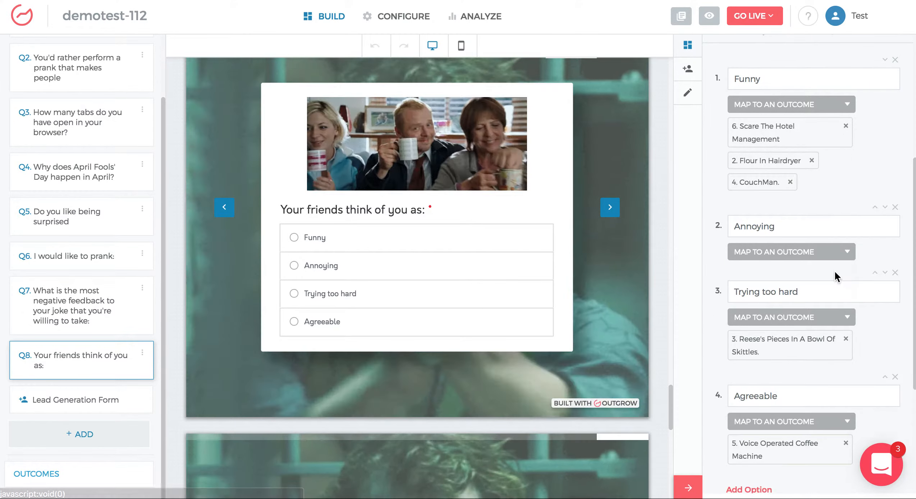
{"action": "left_click", "coordinate": [847, 256]}
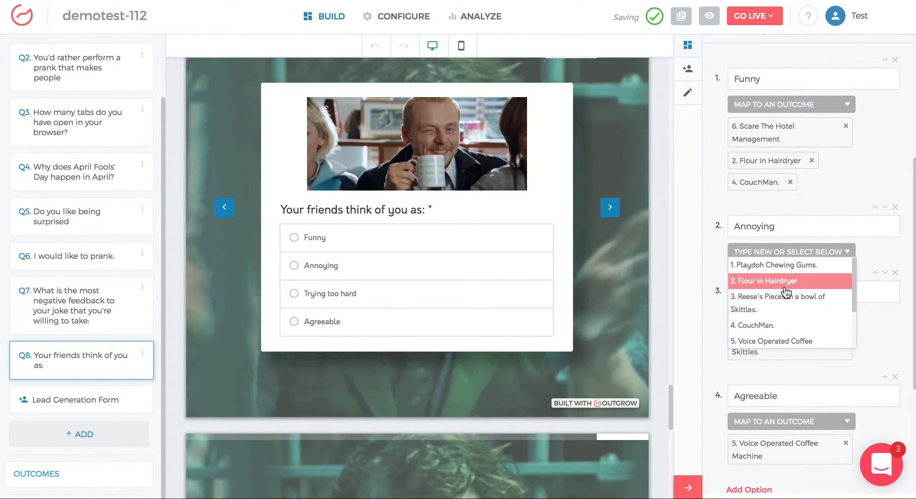
{"action": "left_click", "coordinate": [770, 325]}
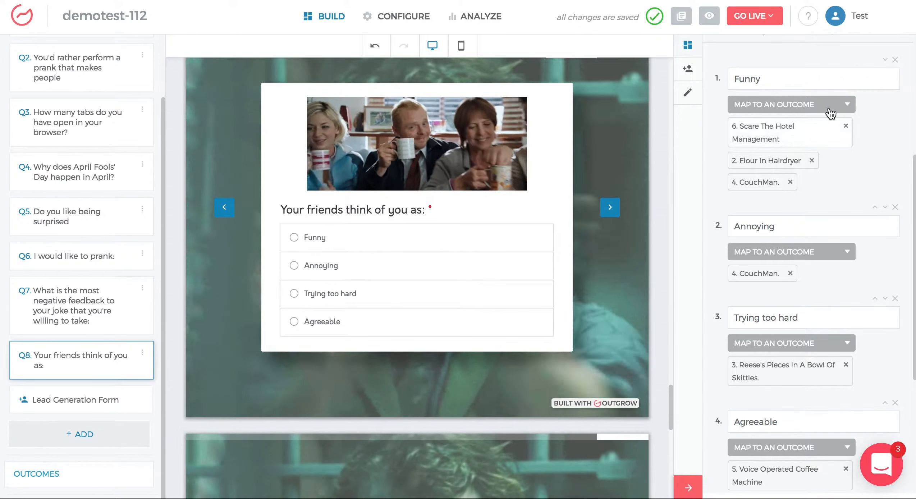
{"action": "scroll", "coordinate": [813, 287], "scroll_direction": "down", "scroll_amount": 2}
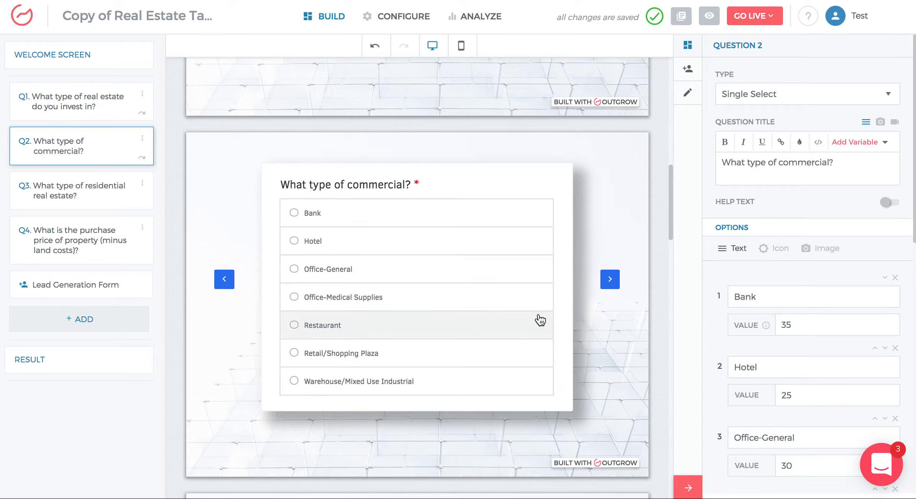
Examine the question type and validation choices for question 4 of the real estate calculator, and view question 2
{"action": "left_click", "coordinate": [77, 251]}
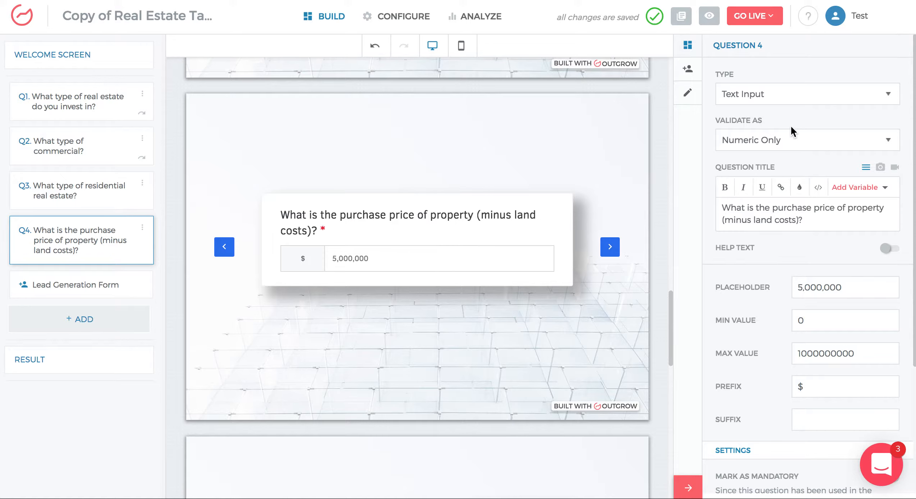
{"action": "left_click", "coordinate": [778, 96]}
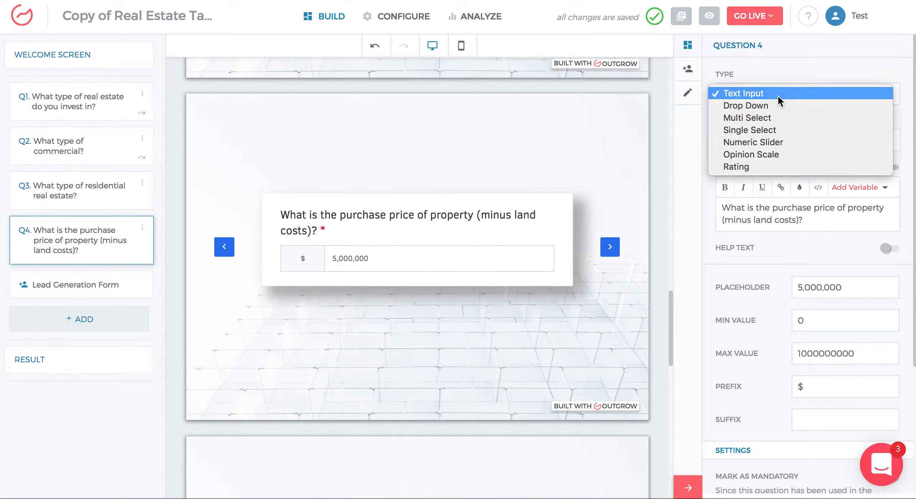
{"action": "left_click", "coordinate": [778, 96]}
{"action": "left_click", "coordinate": [767, 141]}
{"action": "left_click", "coordinate": [767, 140]}
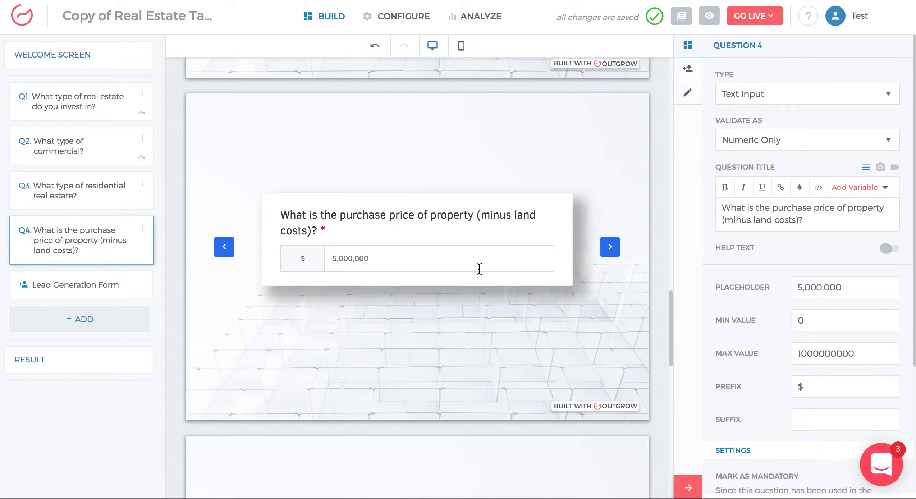
{"action": "left_click", "coordinate": [39, 152]}
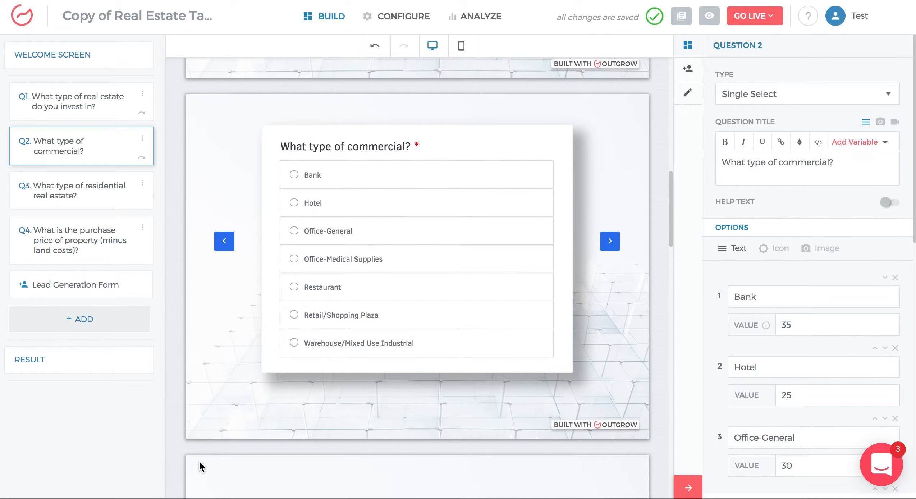
Open result 6's formula Q2/100*Q4 in the Formula Builder and apply it
{"action": "left_click", "coordinate": [96, 374]}
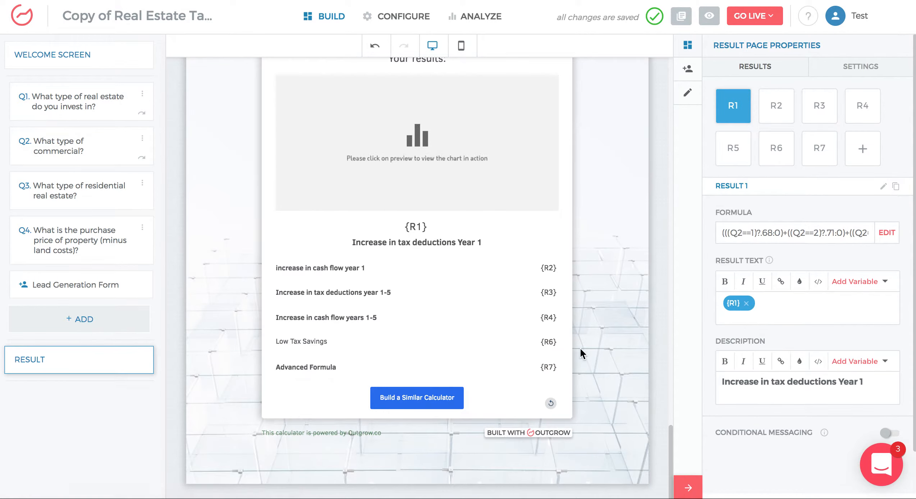
{"action": "left_click", "coordinate": [773, 163]}
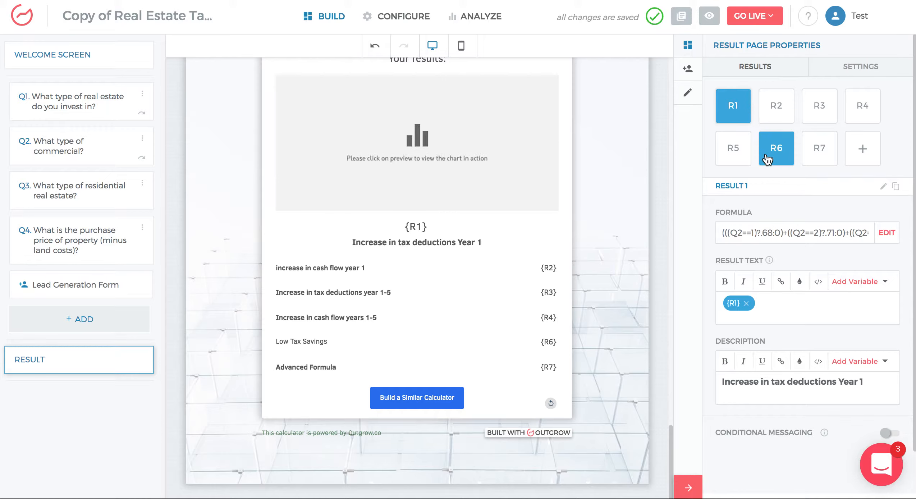
{"action": "left_click", "coordinate": [887, 233]}
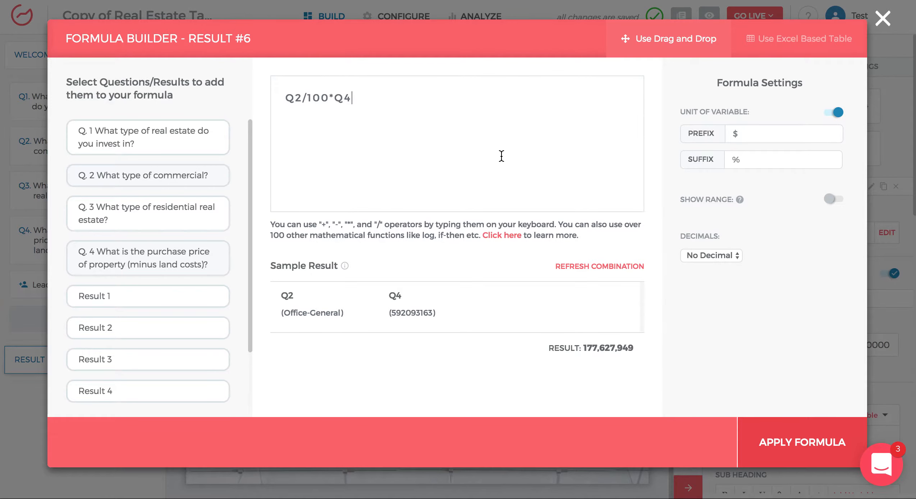
{"action": "left_click", "coordinate": [379, 98]}
{"action": "left_click", "coordinate": [778, 441]}
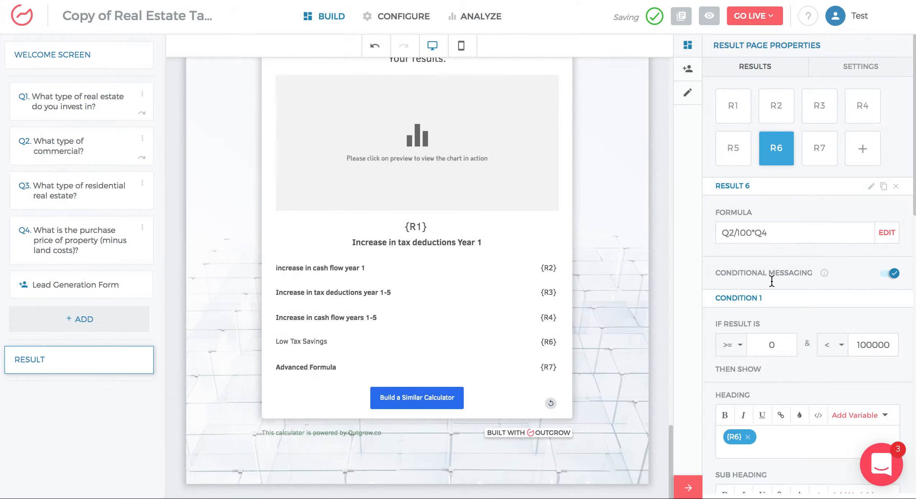
Remove the {R6} variable from the heading of Condition 1 in result 6's conditional messaging
{"action": "scroll", "coordinate": [773, 287], "scroll_direction": "down", "scroll_amount": 1}
{"action": "scroll", "coordinate": [773, 287], "scroll_direction": "down", "scroll_amount": 2}
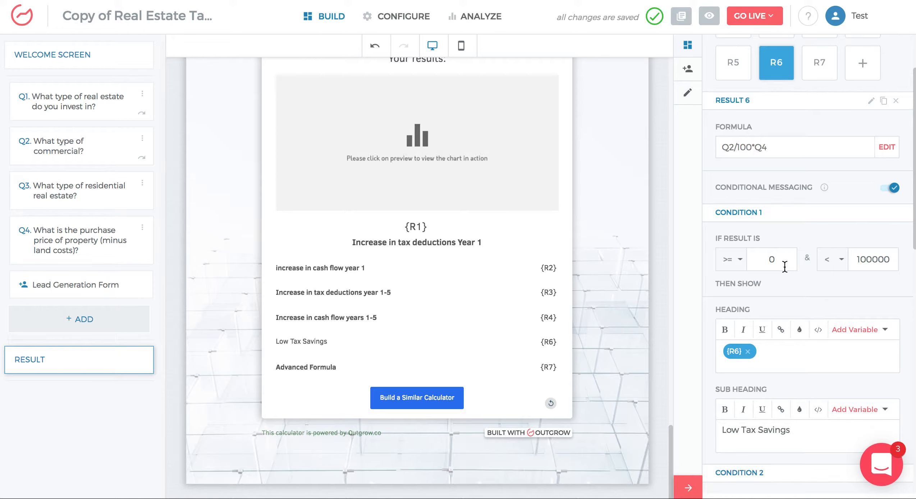
{"action": "left_click", "coordinate": [748, 352]}
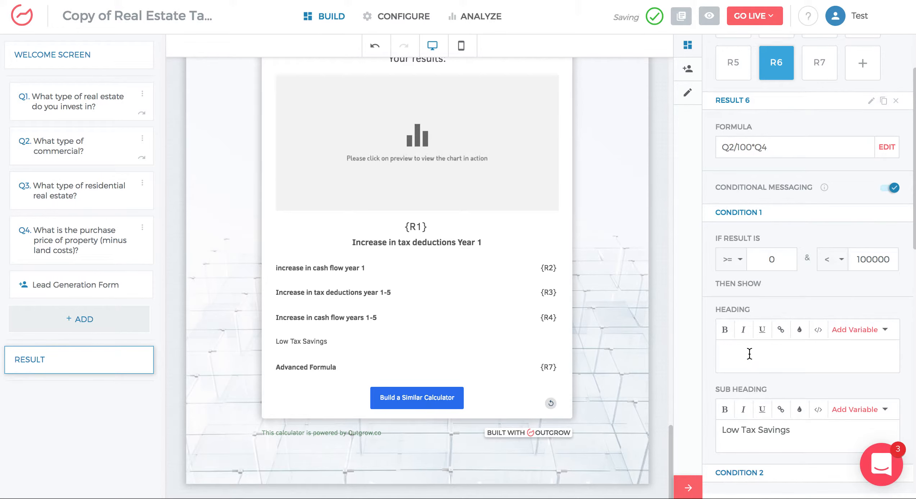
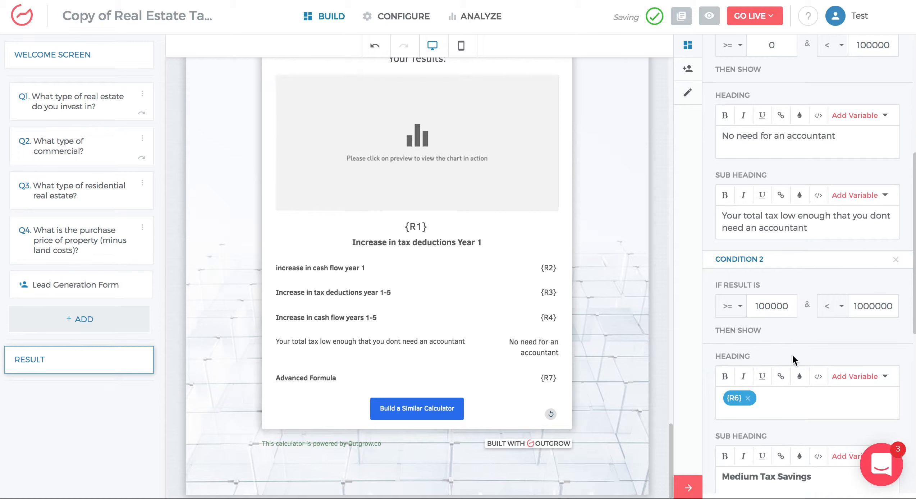
Replace the {R6} variable in the Condition 2 heading with "You need an accountant"
{"action": "left_click", "coordinate": [748, 398]}
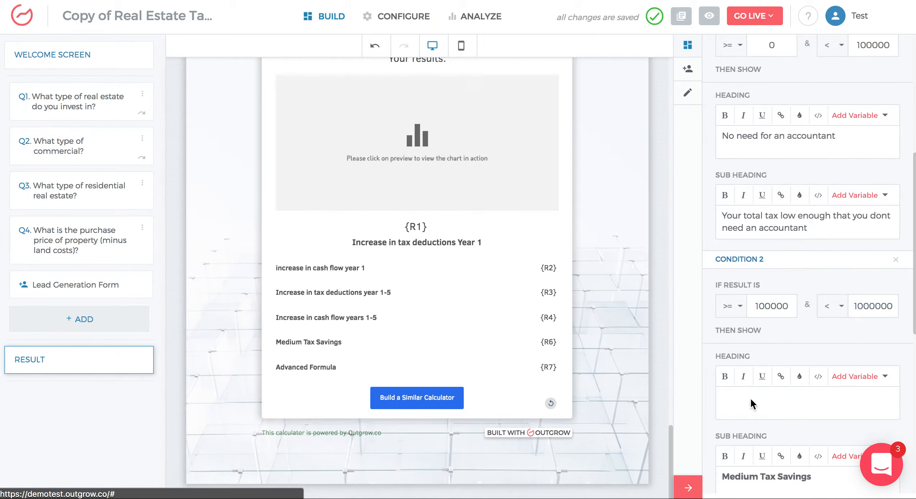
{"action": "type", "text": "You n"}
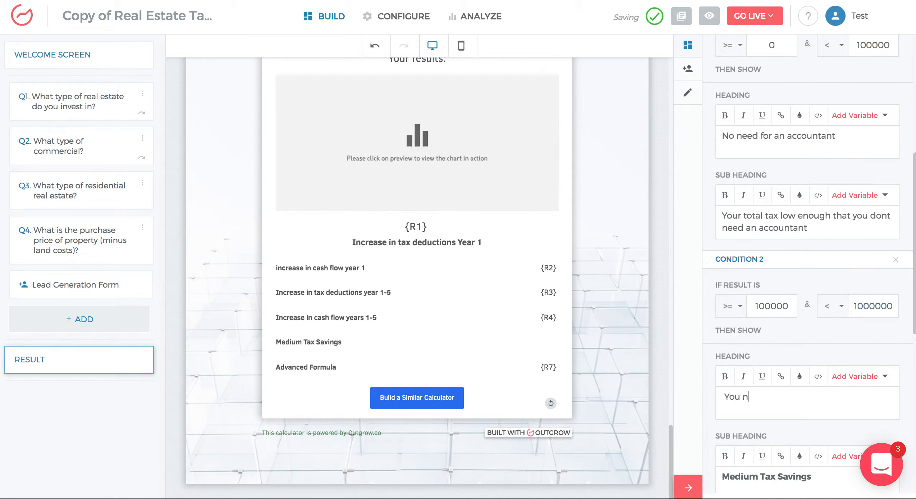
{"action": "type", "text": "eed an acconutan"}
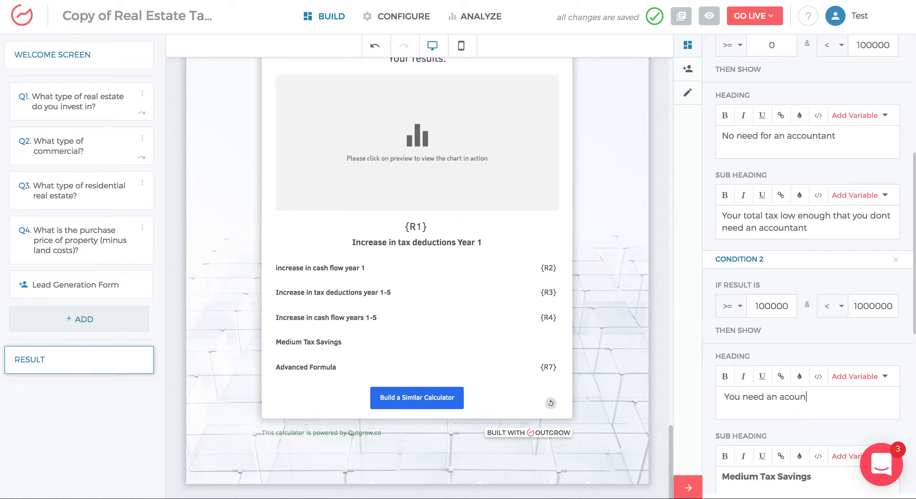
{"action": "type", "text": "t"}
{"action": "key", "text": "BackSpace"}
{"action": "key", "text": "BackSpace"}
{"action": "key", "text": "BackSpace"}
{"action": "key", "text": "BackSpace"}
{"action": "key", "text": "BackSpace"}
{"action": "key", "text": "BackSpace"}
{"action": "type", "text": "untant"}
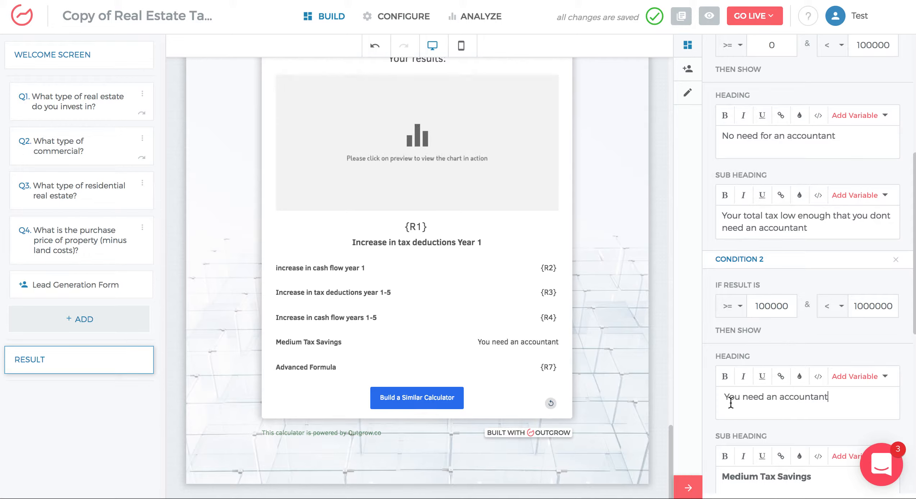
{"action": "scroll", "coordinate": [774, 404], "scroll_direction": "up", "scroll_amount": 8}
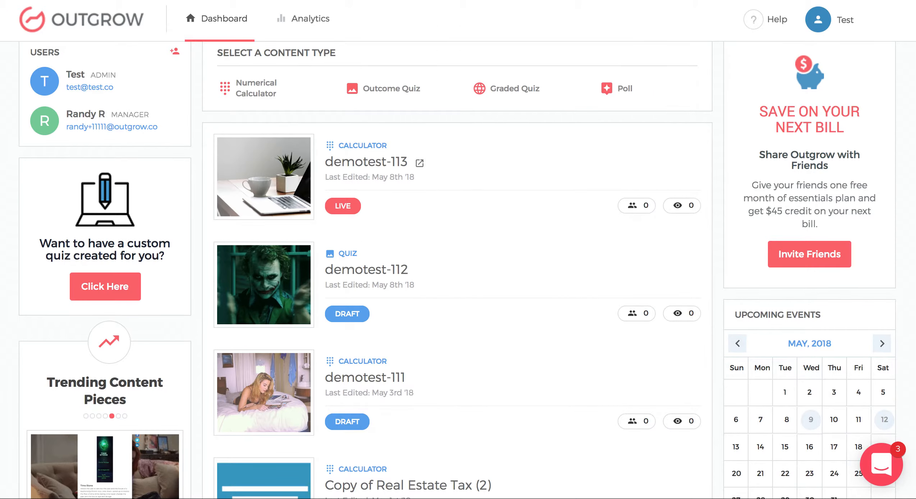
Examine the correct-answer marking, Reveal Results and Give Feedback settings, and feedback messages for question 1 of the graded quiz demotest-62
{"action": "mouse_move", "coordinate": [511, 96]}
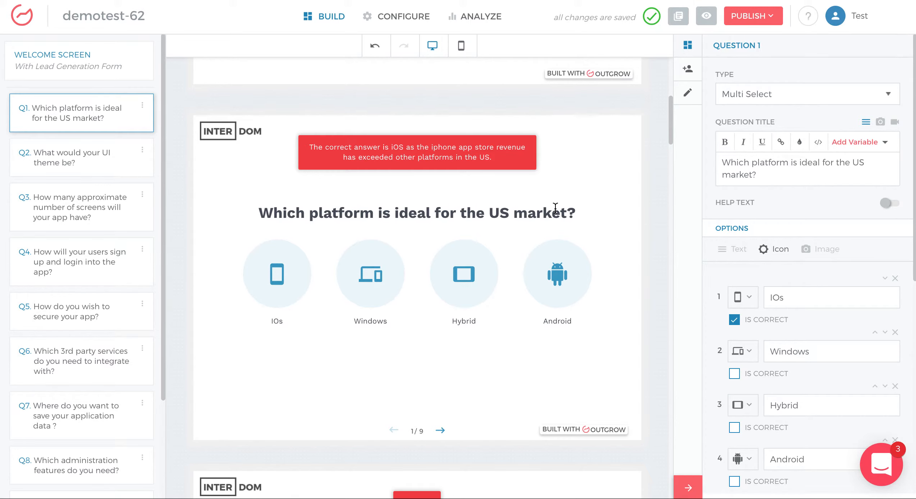
{"action": "scroll", "coordinate": [755, 260], "scroll_direction": "down", "scroll_amount": 3}
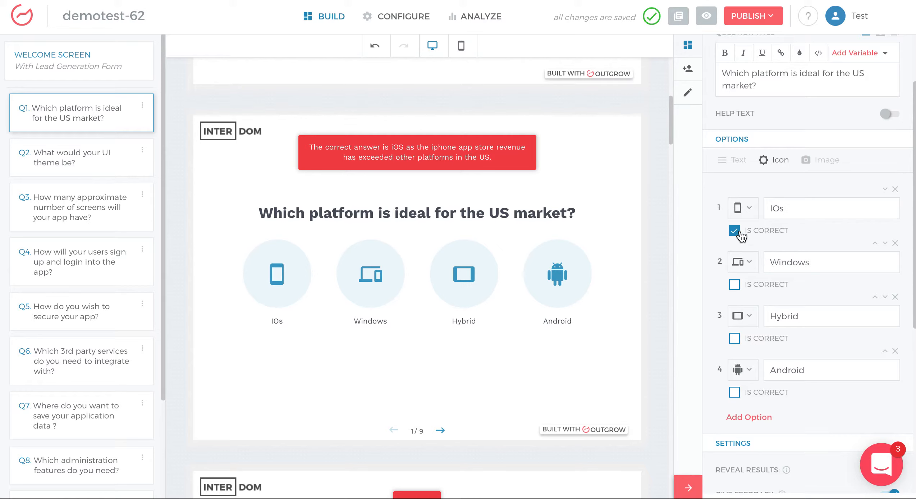
{"action": "scroll", "coordinate": [791, 245], "scroll_direction": "down", "scroll_amount": 6}
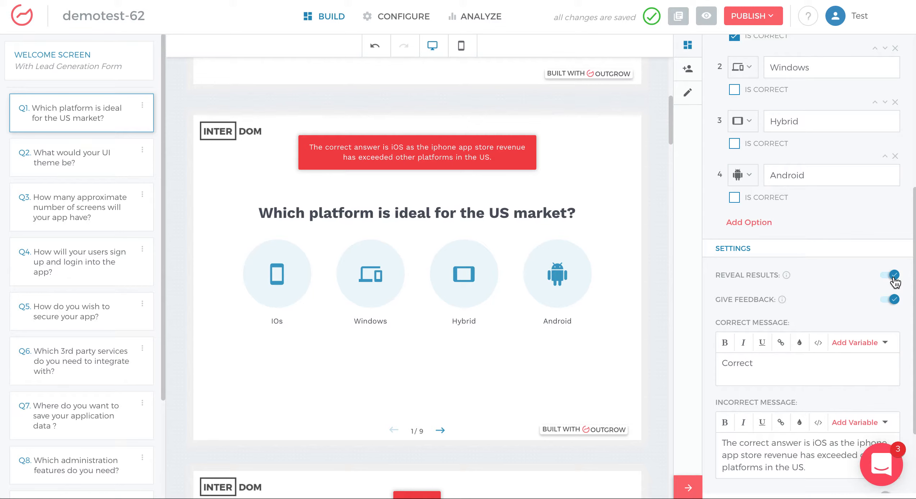
{"action": "scroll", "coordinate": [865, 302], "scroll_direction": "down", "scroll_amount": 1}
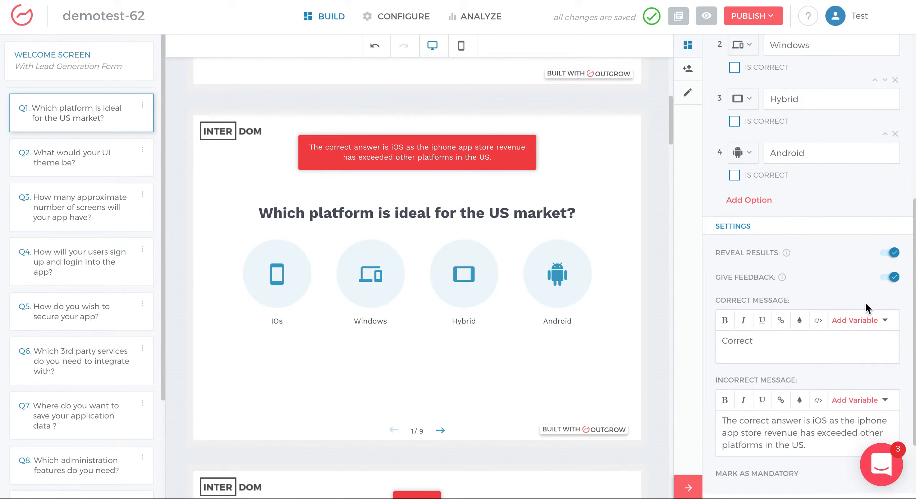
{"action": "scroll", "coordinate": [865, 302], "scroll_direction": "down", "scroll_amount": 1}
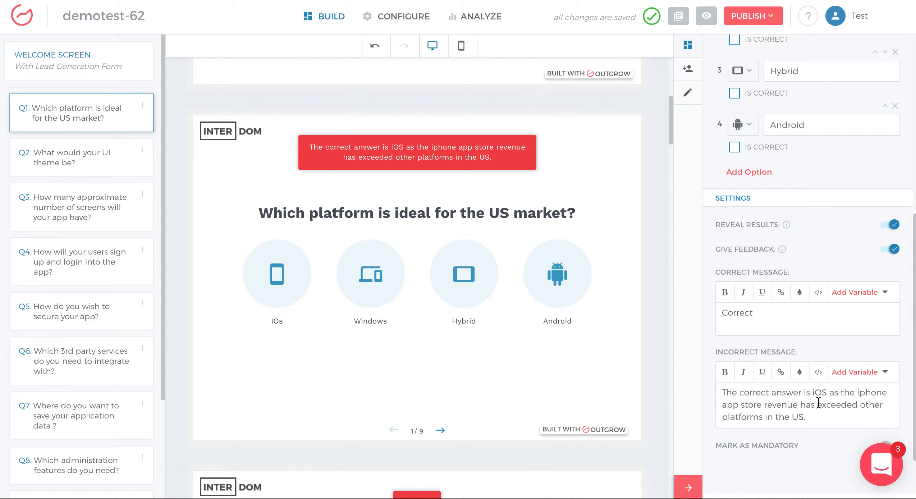
{"action": "scroll", "coordinate": [839, 330], "scroll_direction": "down", "scroll_amount": 1}
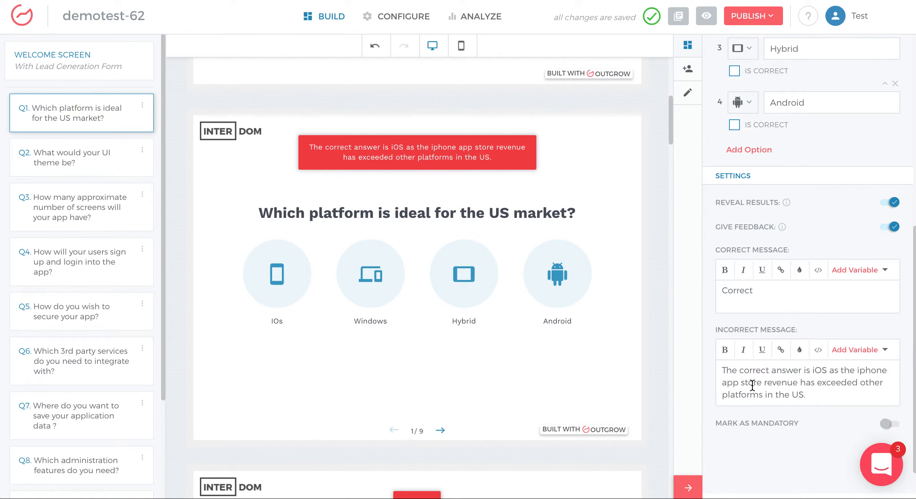
Compare how the incorrect and correct feedback messages for question 1 display in the quiz preview, and review its options
{"action": "left_click", "coordinate": [827, 397]}
{"action": "left_click", "coordinate": [763, 291]}
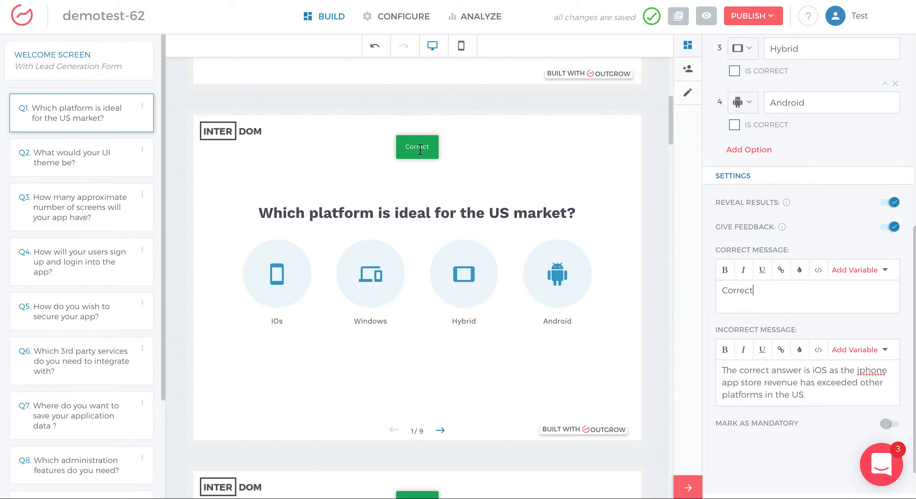
{"action": "scroll", "coordinate": [788, 213], "scroll_direction": "up", "scroll_amount": 7}
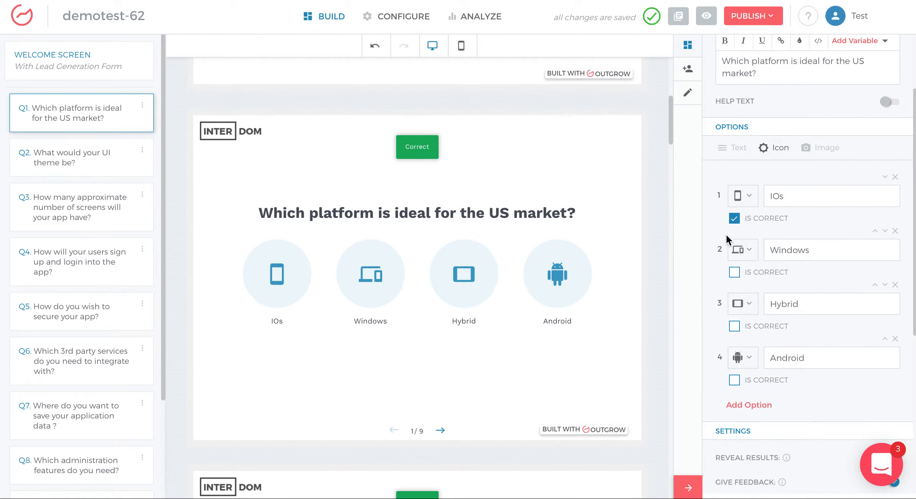
{"action": "scroll", "coordinate": [806, 294], "scroll_direction": "down", "scroll_amount": 5}
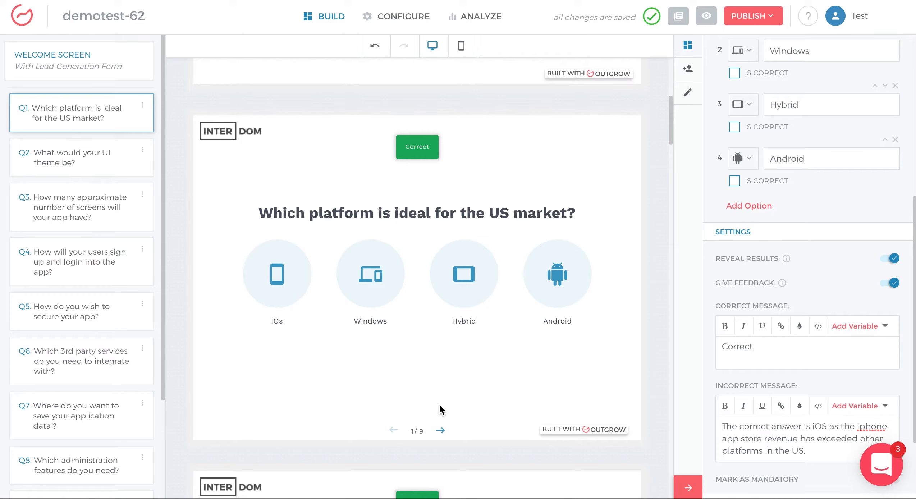
{"action": "scroll", "coordinate": [92, 405], "scroll_direction": "down", "scroll_amount": 4}
Examine the quiz result's conditional messaging, comparing the absolute score ranges, headings and sub headings of Conditions 1 and 2
{"action": "left_click", "coordinate": [68, 475]}
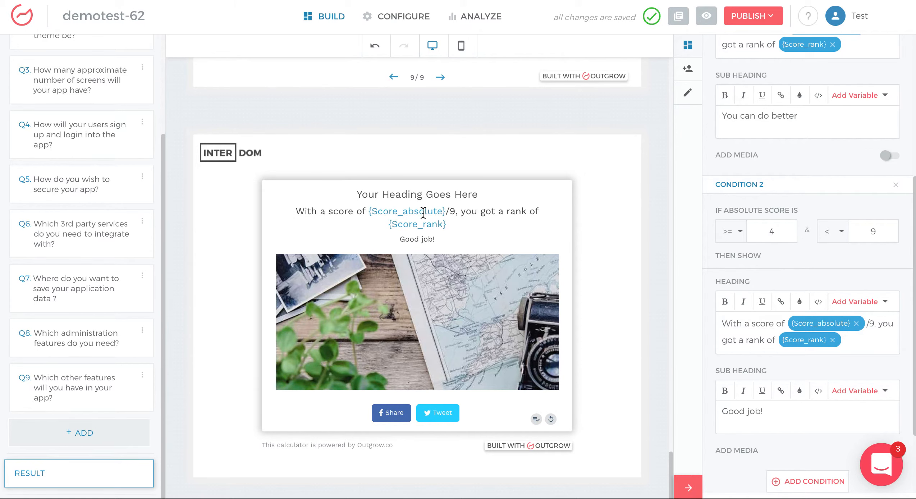
{"action": "scroll", "coordinate": [795, 140], "scroll_direction": "up", "scroll_amount": 4}
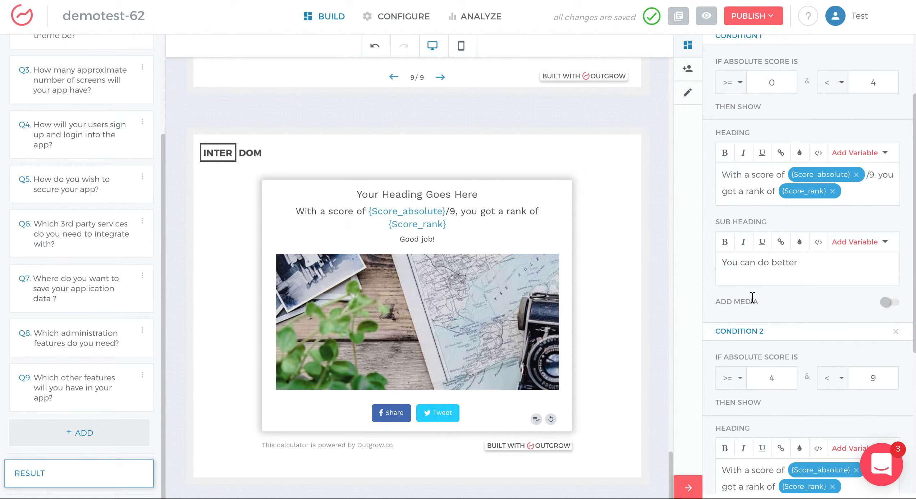
{"action": "scroll", "coordinate": [752, 297], "scroll_direction": "down", "scroll_amount": 3}
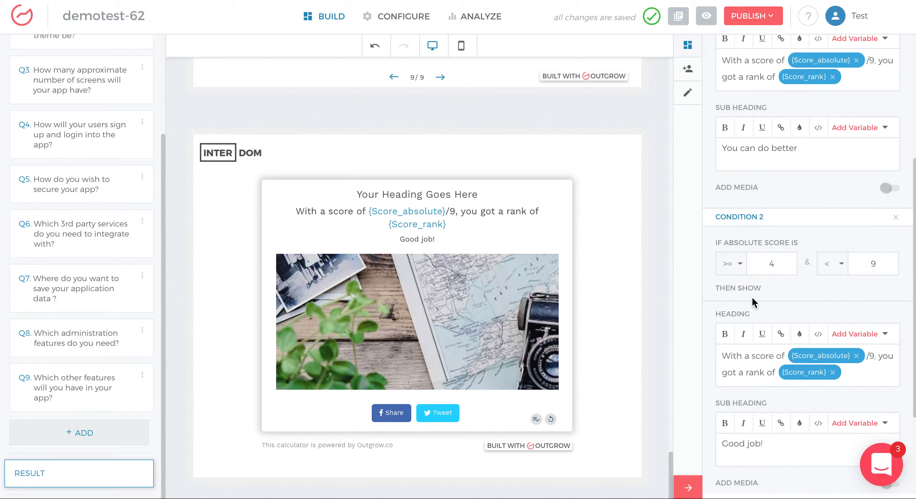
{"action": "scroll", "coordinate": [800, 264], "scroll_direction": "up", "scroll_amount": 6}
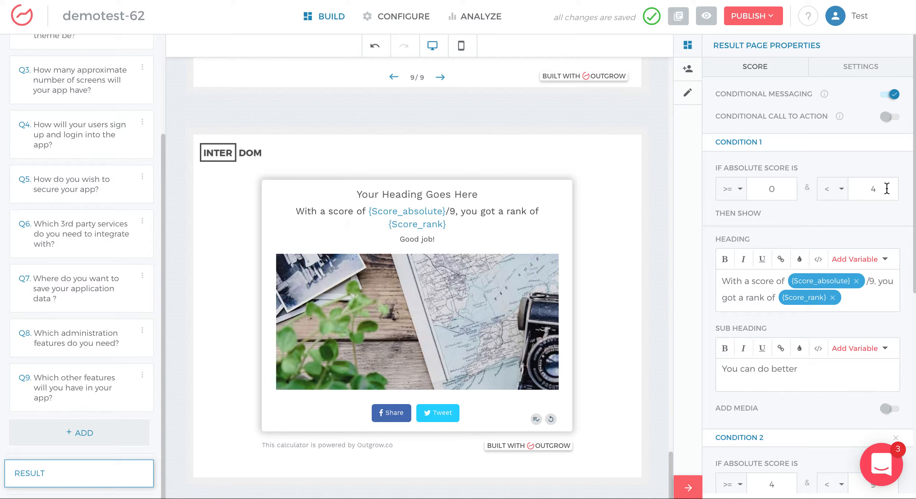
{"action": "triple_click", "coordinate": [808, 369]}
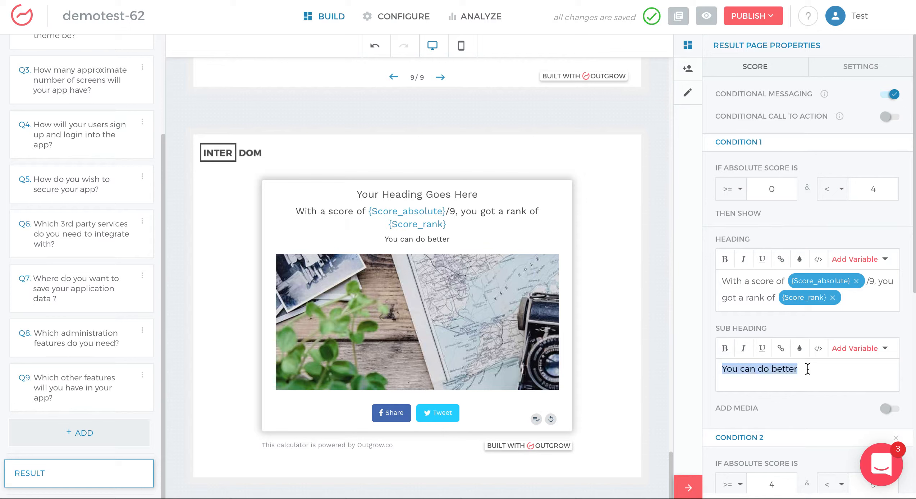
{"action": "scroll", "coordinate": [805, 366], "scroll_direction": "down", "scroll_amount": 4}
{"action": "left_click", "coordinate": [777, 335]}
{"action": "scroll", "coordinate": [778, 334], "scroll_direction": "down", "scroll_amount": 3}
{"action": "left_click", "coordinate": [780, 421]}
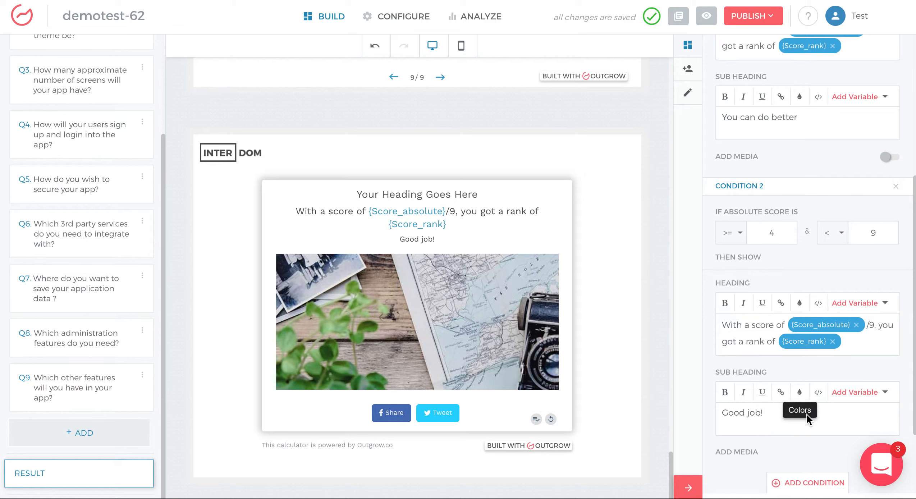
{"action": "scroll", "coordinate": [807, 425], "scroll_direction": "up", "scroll_amount": 7}
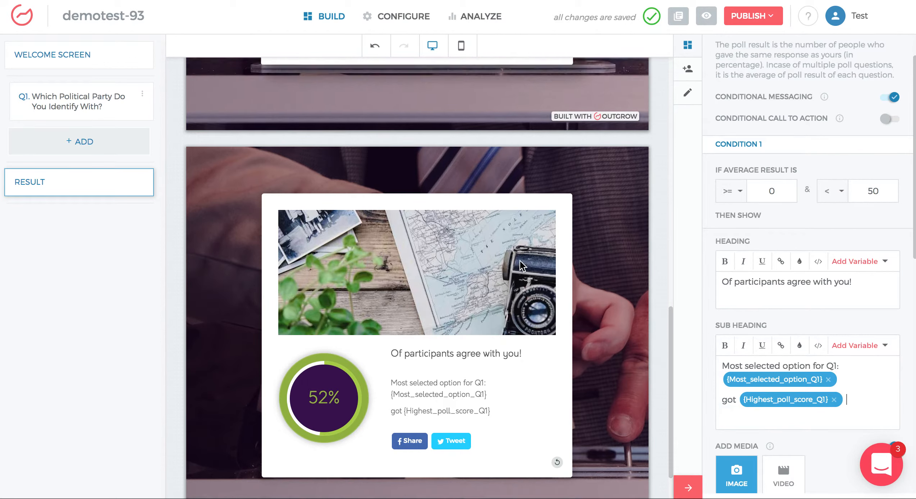
Examine the options of question 1 in the poll demotest-93 and the layout of its result page
{"action": "scroll", "coordinate": [520, 260], "scroll_direction": "up", "scroll_amount": 10}
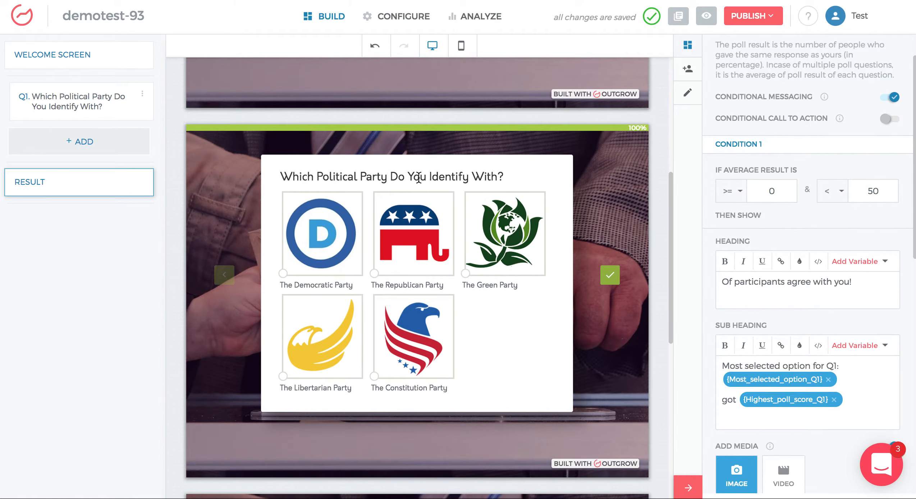
{"action": "left_click", "coordinate": [377, 178]}
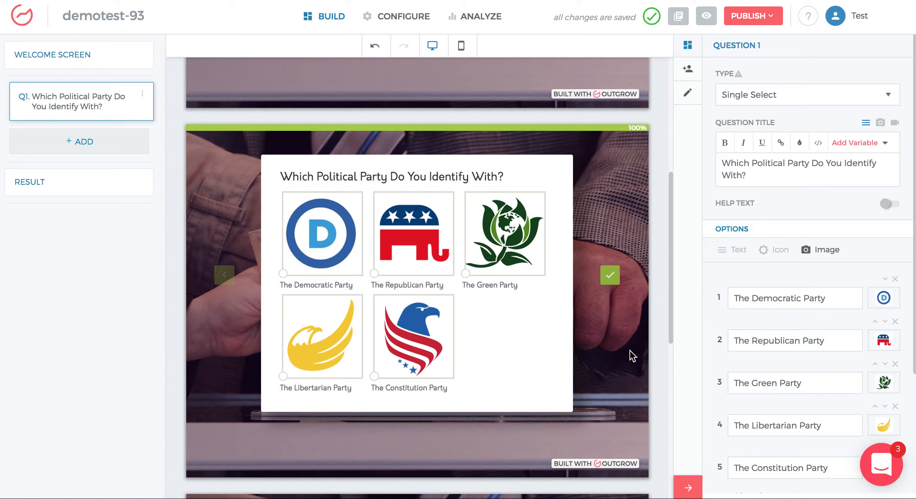
{"action": "scroll", "coordinate": [736, 333], "scroll_direction": "down", "scroll_amount": 3}
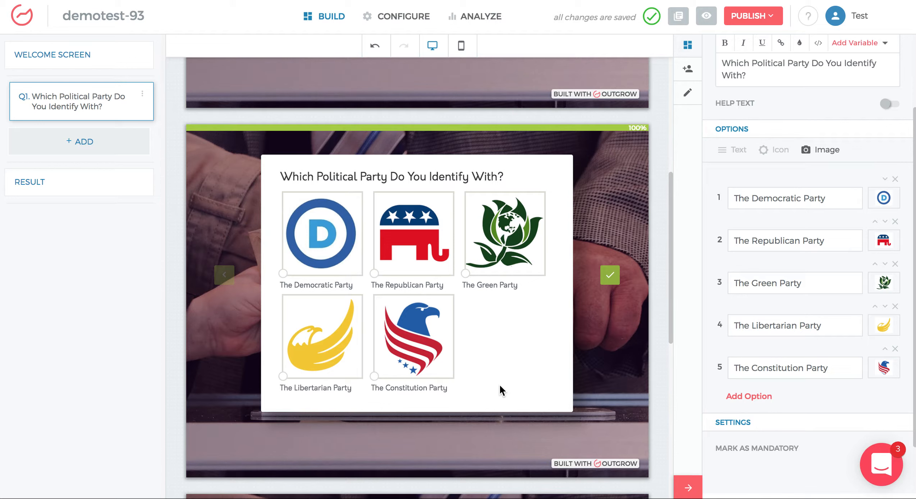
{"action": "scroll", "coordinate": [499, 384], "scroll_direction": "up", "scroll_amount": 2}
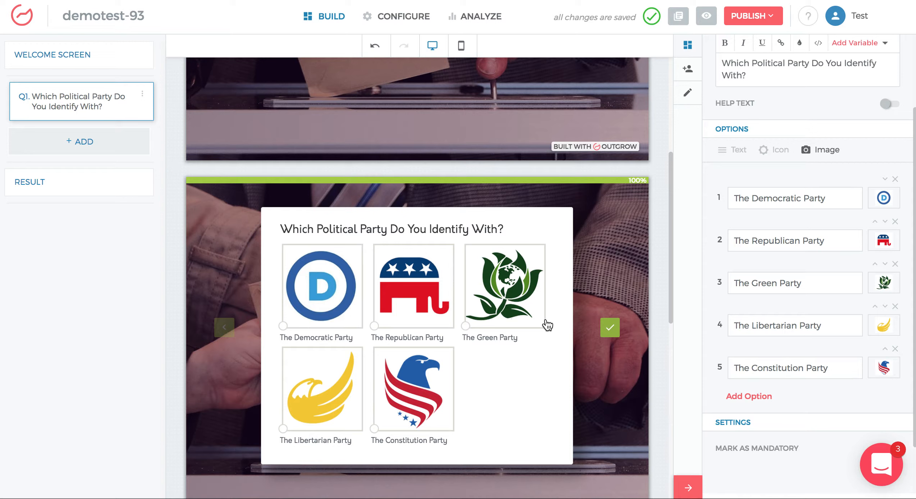
{"action": "scroll", "coordinate": [547, 326], "scroll_direction": "down", "scroll_amount": 3}
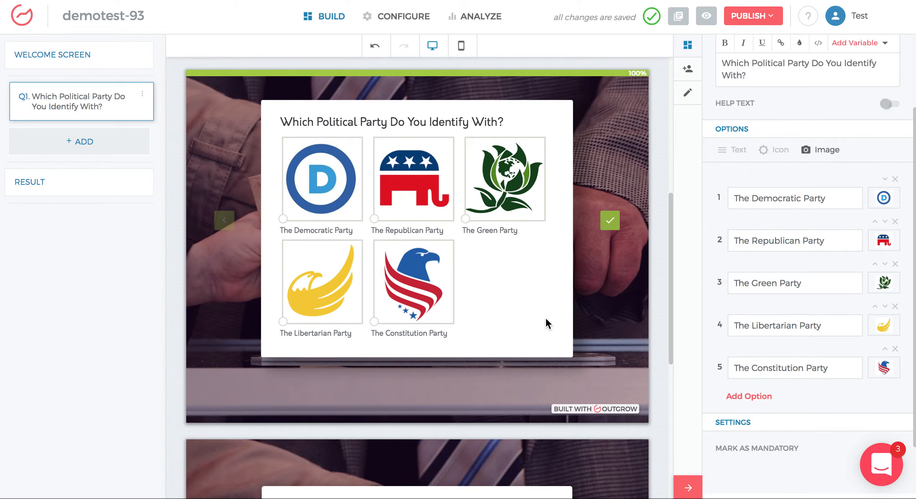
{"action": "scroll", "coordinate": [545, 317], "scroll_direction": "down", "scroll_amount": 4}
{"action": "scroll", "coordinate": [541, 307], "scroll_direction": "down", "scroll_amount": 4}
{"action": "scroll", "coordinate": [541, 307], "scroll_direction": "down", "scroll_amount": 2}
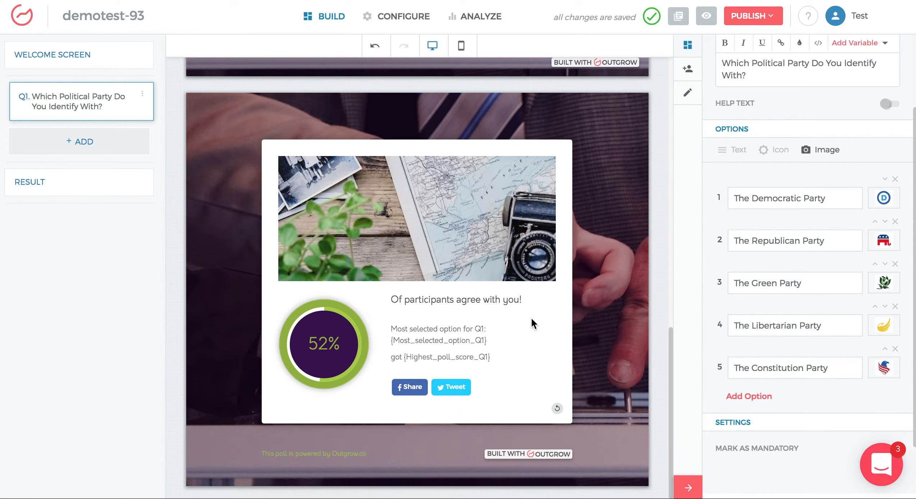
{"action": "scroll", "coordinate": [512, 328], "scroll_direction": "up", "scroll_amount": 2}
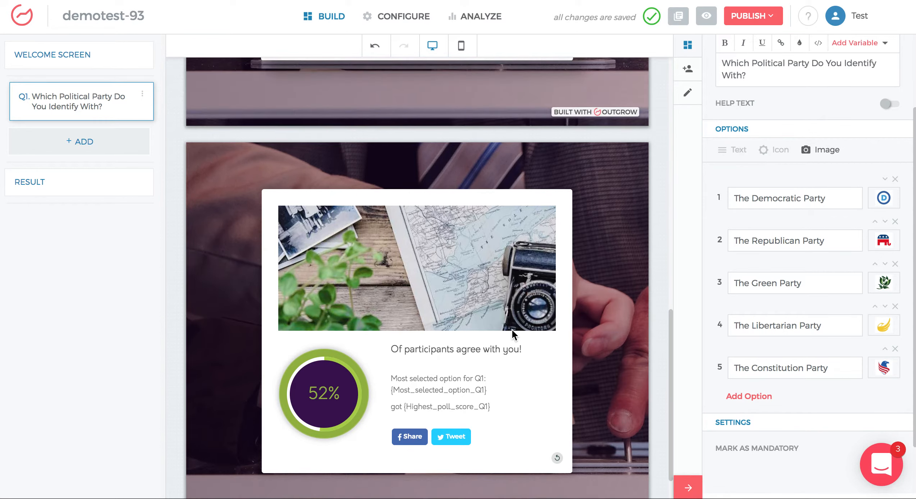
{"action": "scroll", "coordinate": [511, 330], "scroll_direction": "up", "scroll_amount": 8}
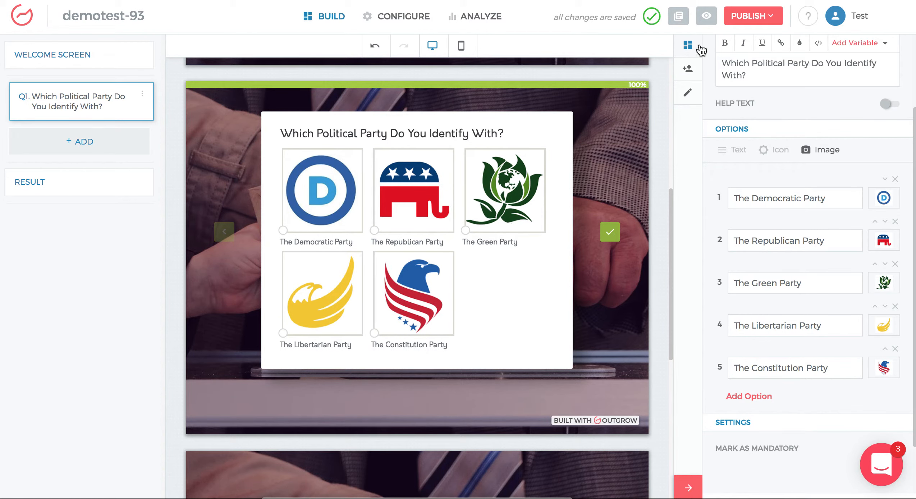
Preview the poll, answer question 1 with The Democratic Party, and close the preview
{"action": "left_click", "coordinate": [707, 16]}
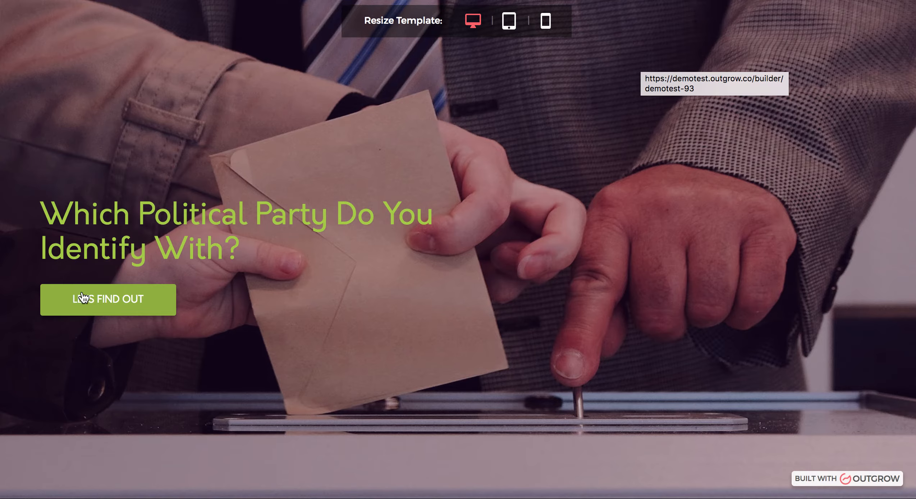
{"action": "left_click", "coordinate": [83, 297]}
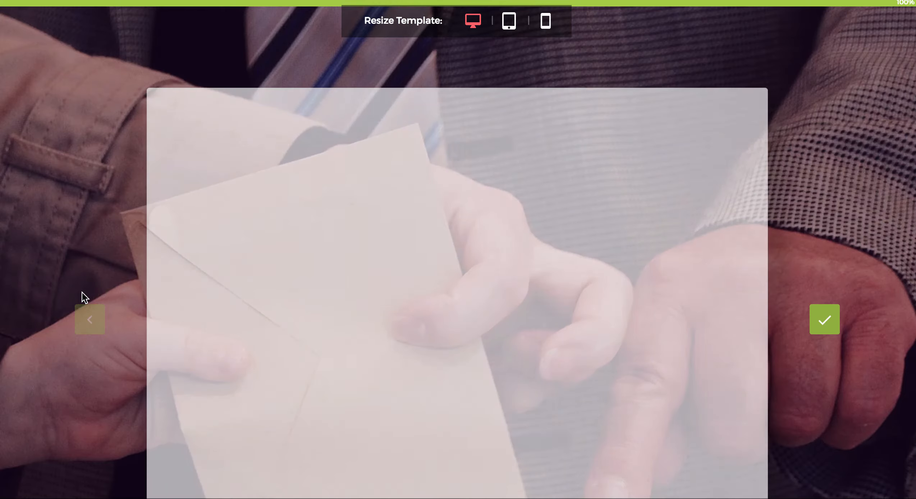
{"action": "left_click", "coordinate": [257, 278]}
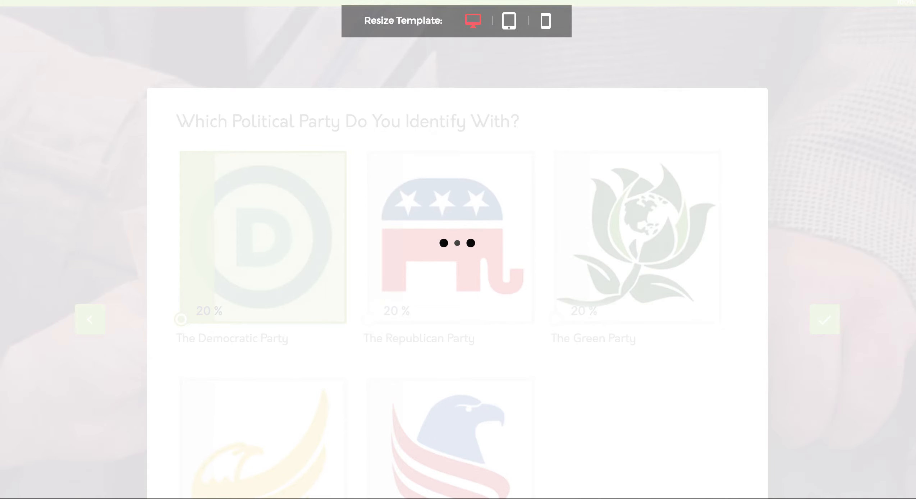
{"action": "key", "text": "super+w"}
Append "and the least selection option for Political Party" to the Condition 1 sub heading of the poll result
{"action": "scroll", "coordinate": [561, 284], "scroll_direction": "down", "scroll_amount": 10}
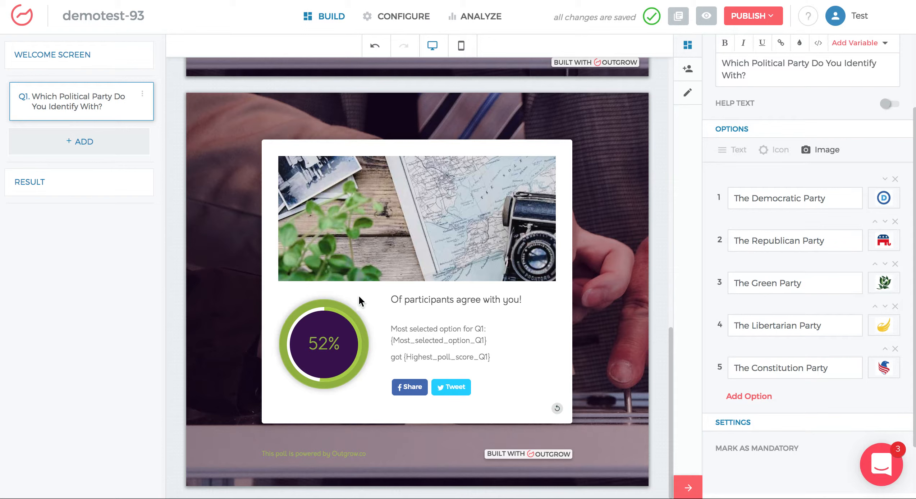
{"action": "left_click", "coordinate": [451, 299]}
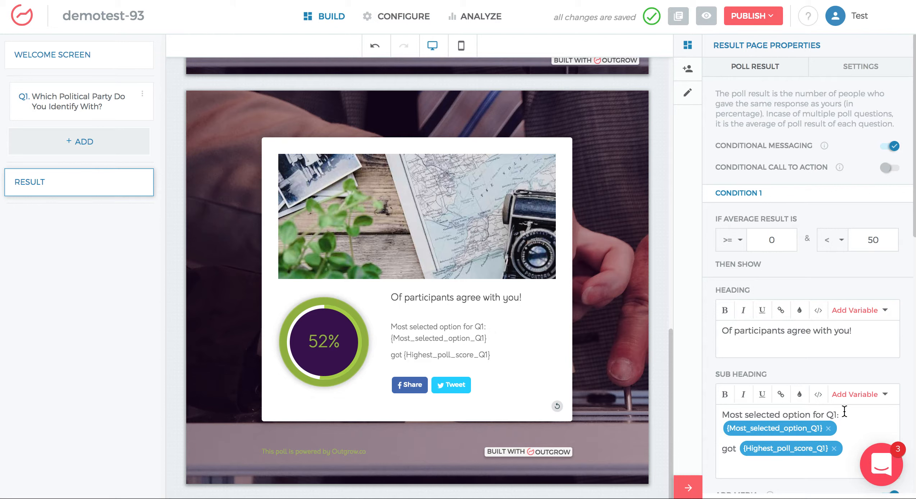
{"action": "scroll", "coordinate": [846, 414], "scroll_direction": "down", "scroll_amount": 1}
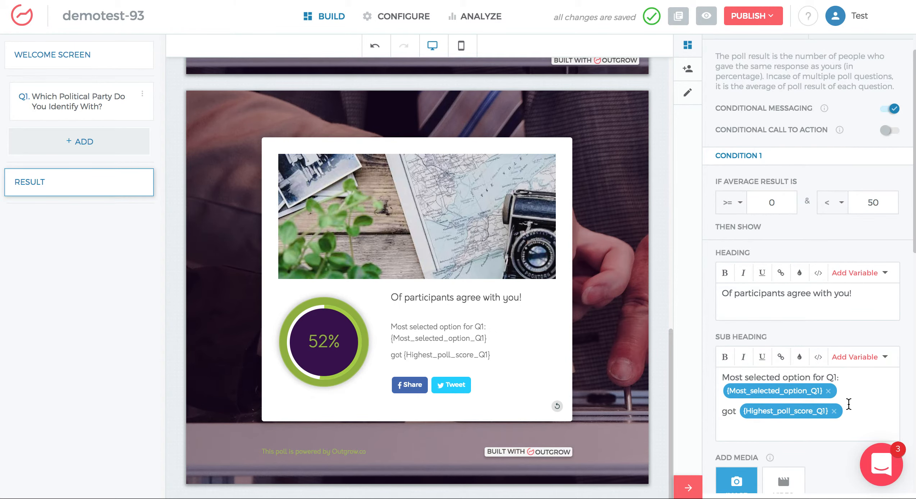
{"action": "scroll", "coordinate": [846, 413], "scroll_direction": "down", "scroll_amount": 1}
{"action": "left_click", "coordinate": [782, 364]}
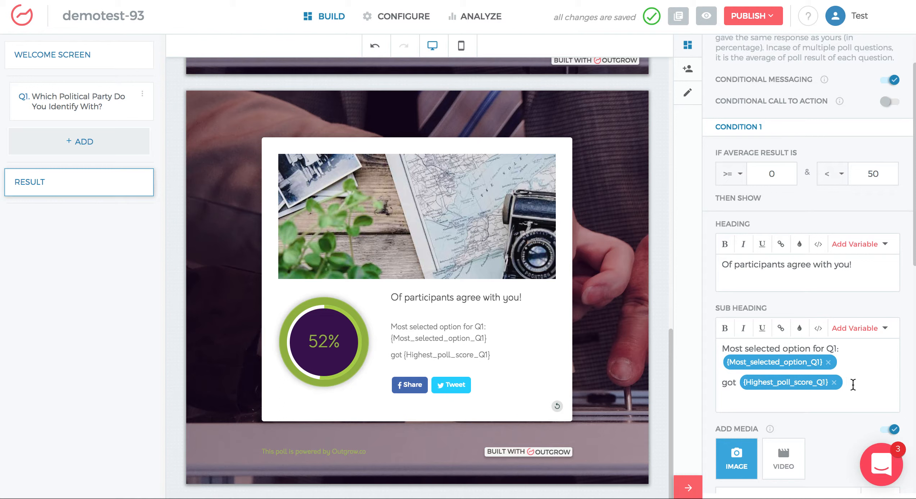
{"action": "type", "text": "and the least selection o"}
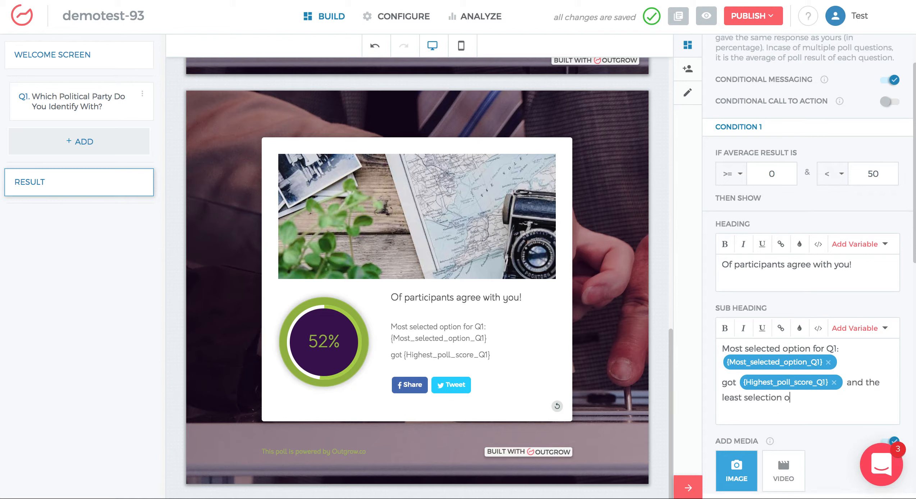
{"action": "type", "text": "ption for Q"}
{"action": "key", "text": "BackSpace"}
{"action": "type", "text": "Polotic"}
{"action": "key", "text": "BackSpace"}
{"action": "key", "text": "BackSpace"}
{"action": "key", "text": "BackSpace"}
{"action": "key", "text": "BackSpace"}
{"action": "type", "text": "it"}
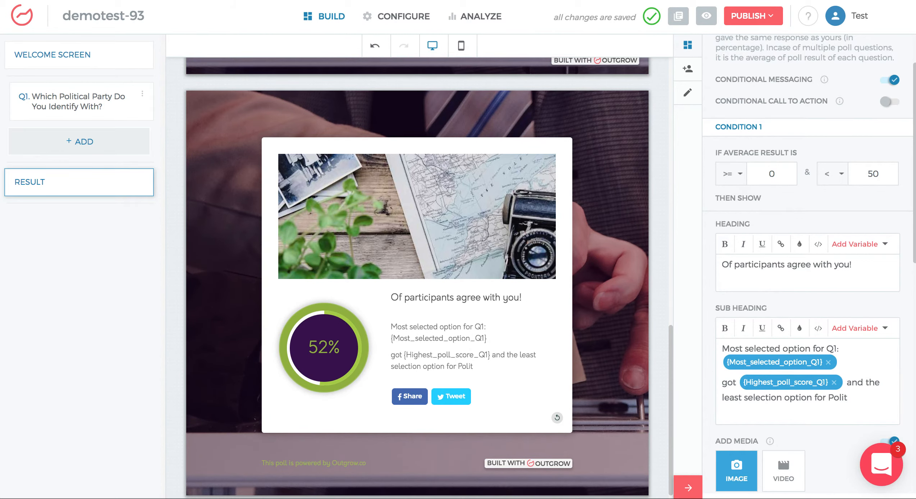
{"action": "type", "text": "cal Party"}
{"action": "left_click", "coordinate": [849, 398]}
{"action": "type", "text": "i"}
Insert the Least Selected Option variable for Q1 at the end of the Condition 1 sub heading
{"action": "left_click", "coordinate": [870, 333]}
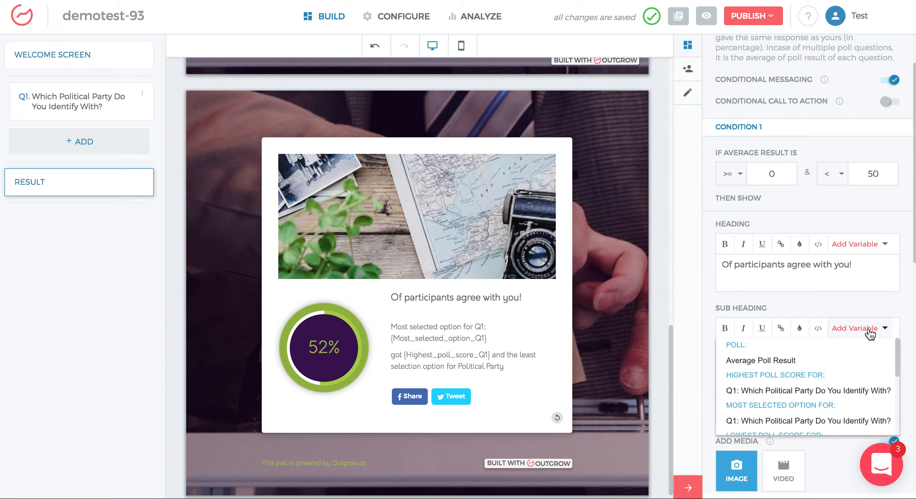
{"action": "scroll", "coordinate": [812, 382], "scroll_direction": "down", "scroll_amount": 3}
{"action": "scroll", "coordinate": [812, 383], "scroll_direction": "down", "scroll_amount": 2}
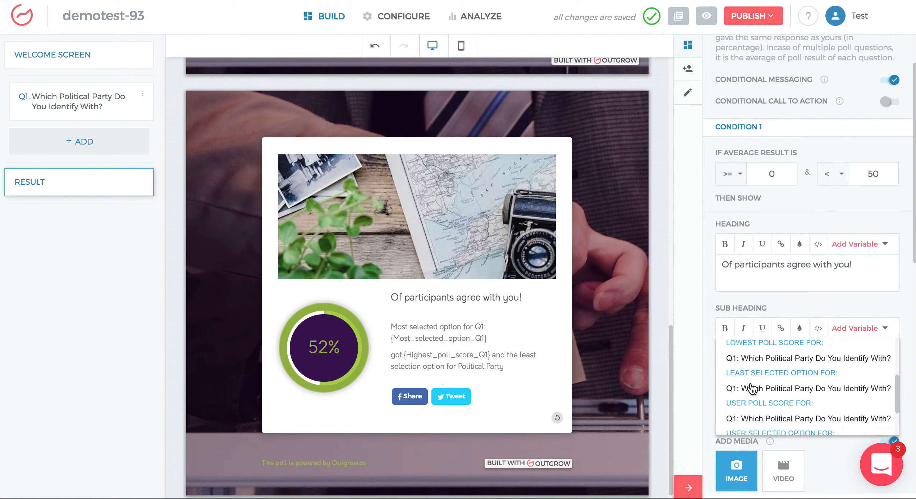
{"action": "left_click", "coordinate": [776, 386]}
Complete the Condition 1 sub heading with "got" followed by the Lowest Poll Score variable for Q1
{"action": "type", "text": "got"}
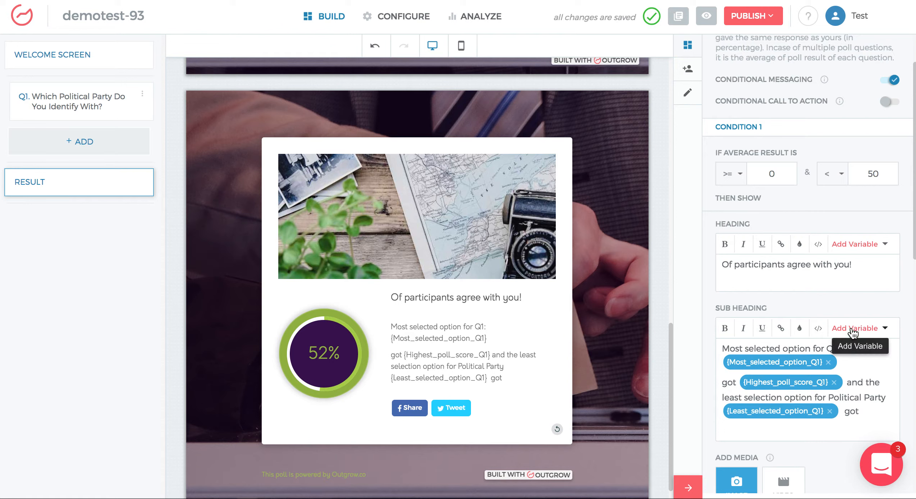
{"action": "left_click", "coordinate": [849, 327]}
{"action": "scroll", "coordinate": [812, 379], "scroll_direction": "down", "scroll_amount": 2}
{"action": "scroll", "coordinate": [809, 396], "scroll_direction": "up", "scroll_amount": 2}
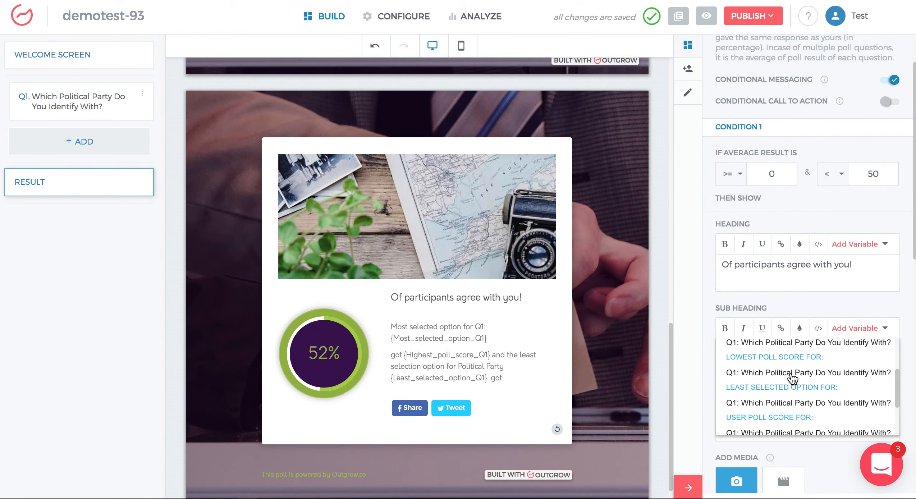
{"action": "left_click", "coordinate": [793, 374]}
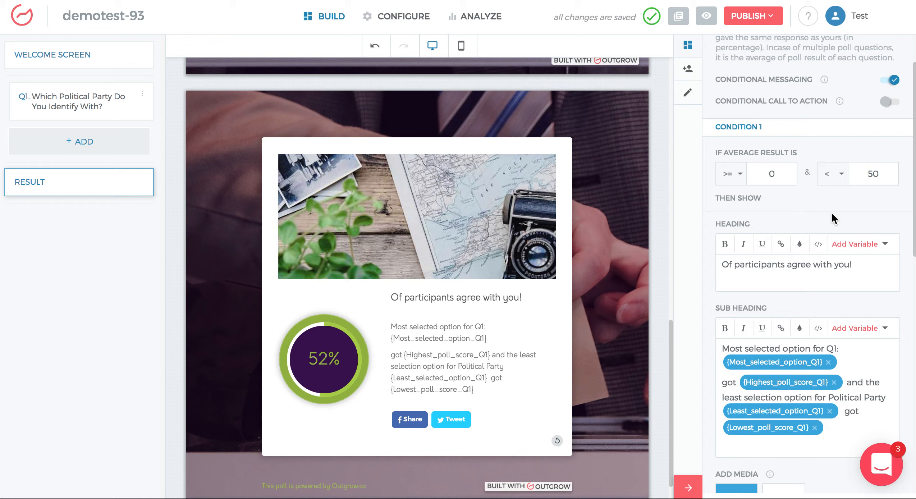
Edit the upper limit of the average result range in Condition 1
{"action": "left_click", "coordinate": [873, 171]}
{"action": "key", "text": "BackSpace"}
{"action": "type", "text": "1"}
Start a support chat conversation with Outgrow, enter the messages "hi" and "i need help", and close the chat
{"action": "left_click", "coordinate": [893, 478]}
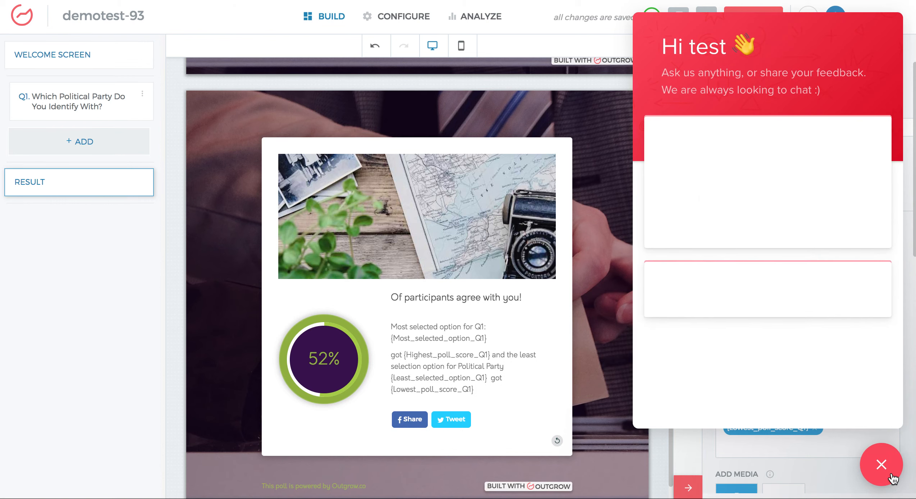
{"action": "left_click", "coordinate": [758, 240]}
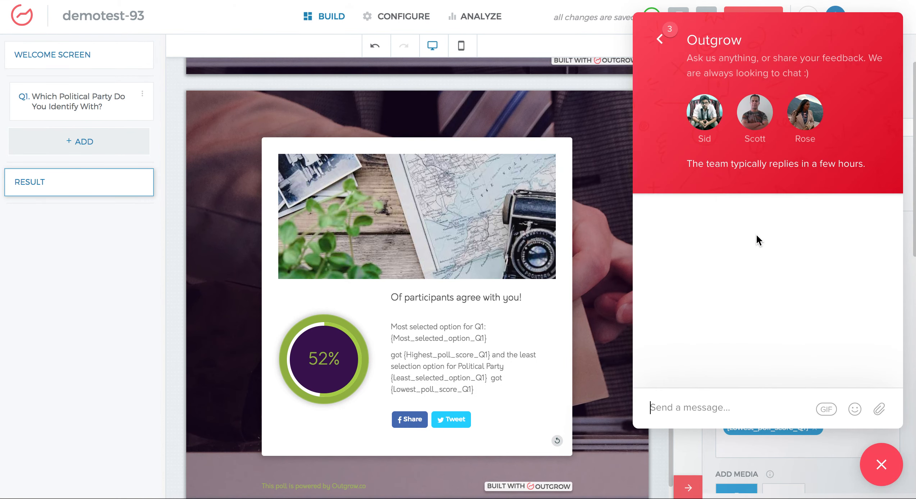
{"action": "type", "text": "hi"}
{"action": "key", "text": "Return"}
{"action": "type", "text": "i need help"}
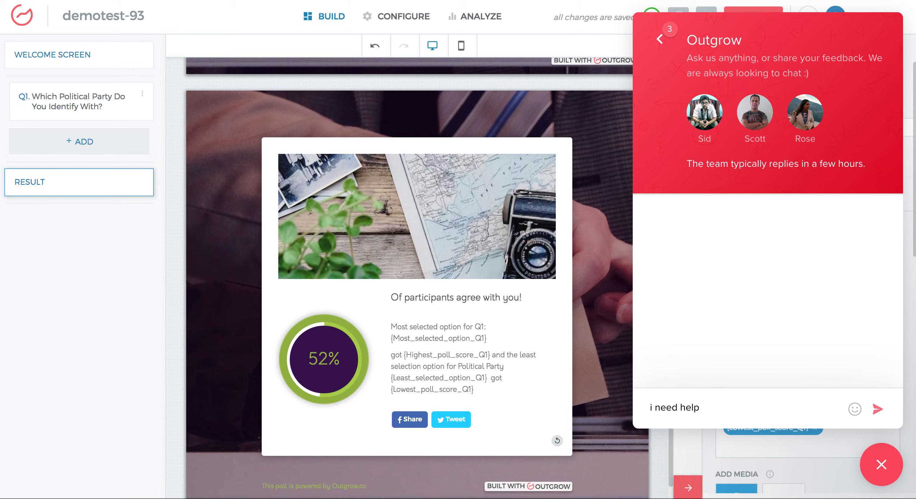
{"action": "key", "text": "Return"}
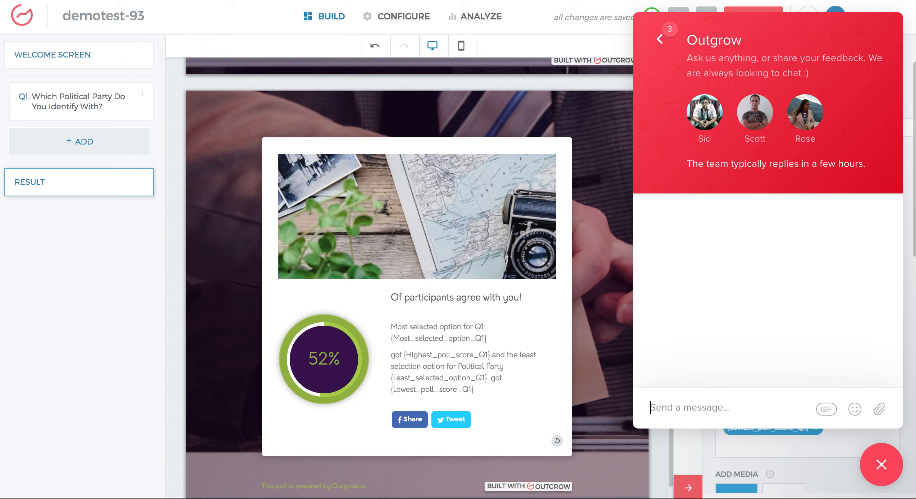
{"action": "left_click", "coordinate": [881, 465]}
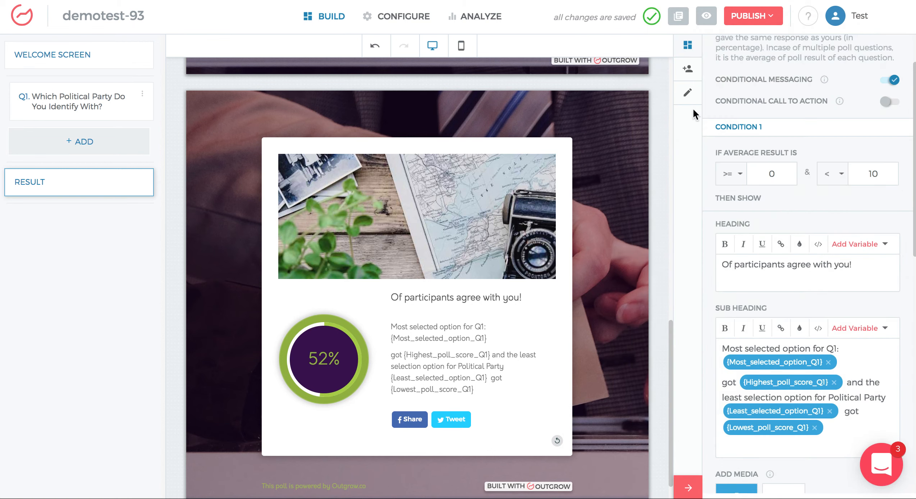
Choose to switch the poll content piece to an Outcome Quiz in the display settings
{"action": "left_click", "coordinate": [687, 93]}
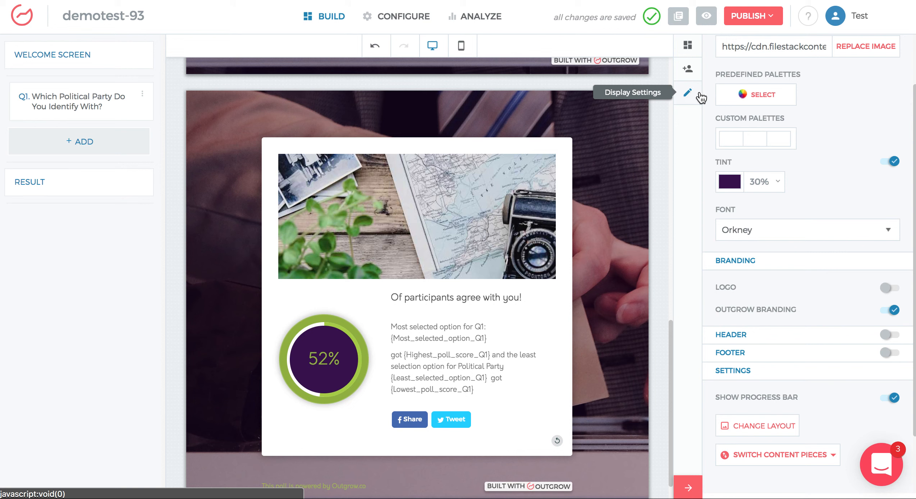
{"action": "scroll", "coordinate": [777, 381], "scroll_direction": "down", "scroll_amount": 2}
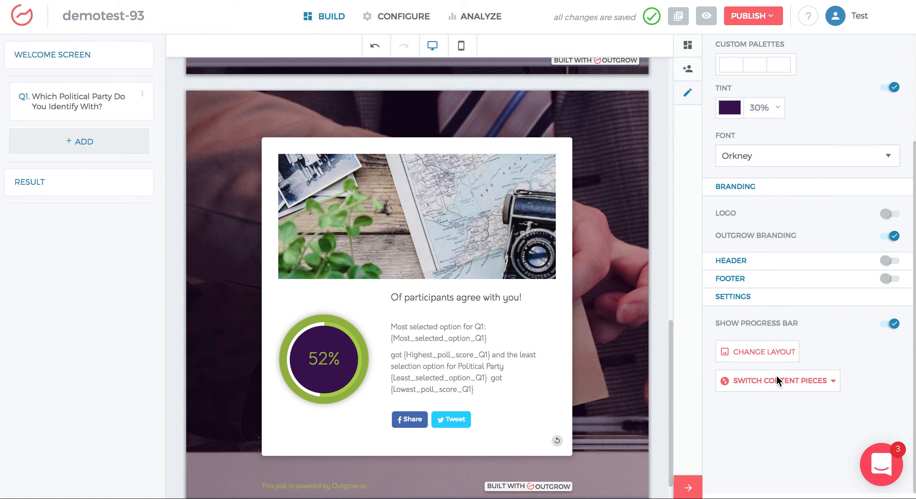
{"action": "left_click", "coordinate": [819, 382]}
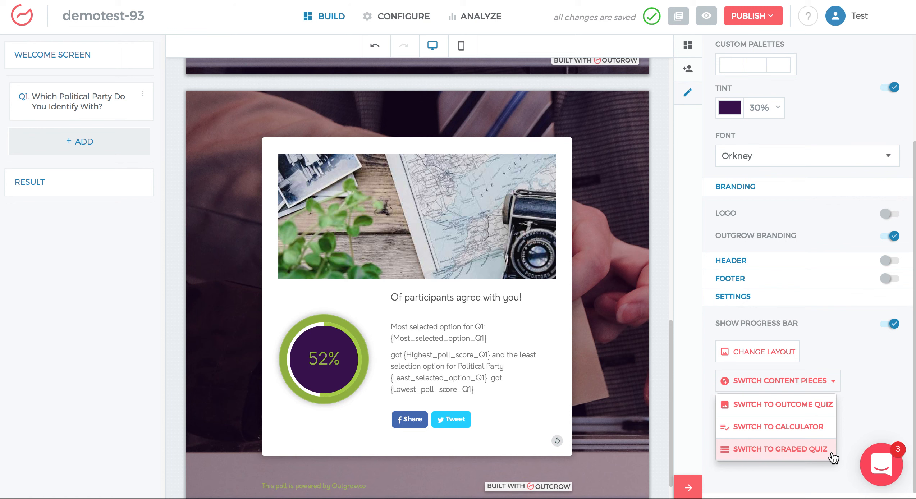
{"action": "left_click", "coordinate": [820, 404]}
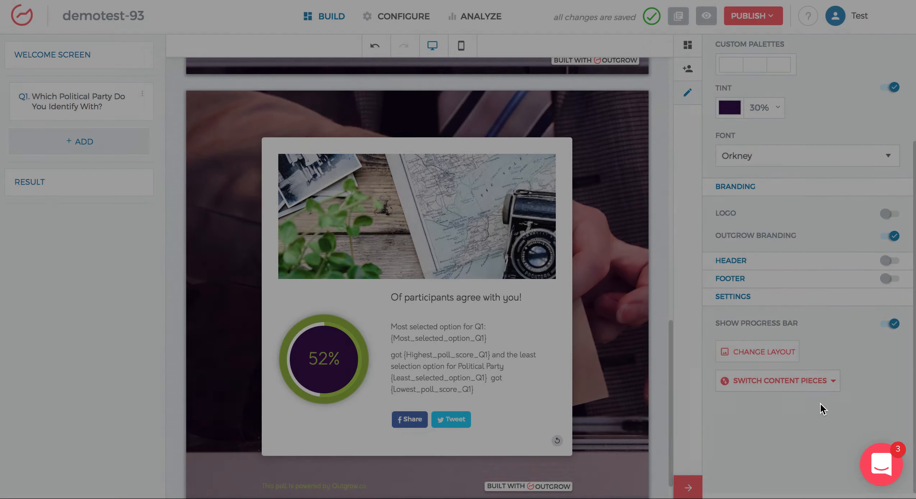